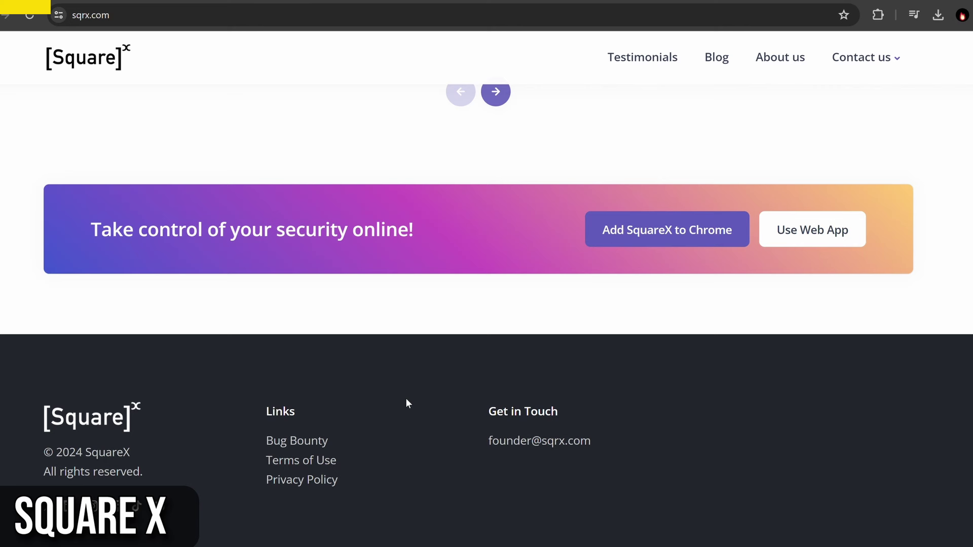
- Scroll the 'SquareX for Beginners' article to 'What is SquareX?' and highlight the never-affected-by-malware sentence
scroll(413, 370, "up", 1)
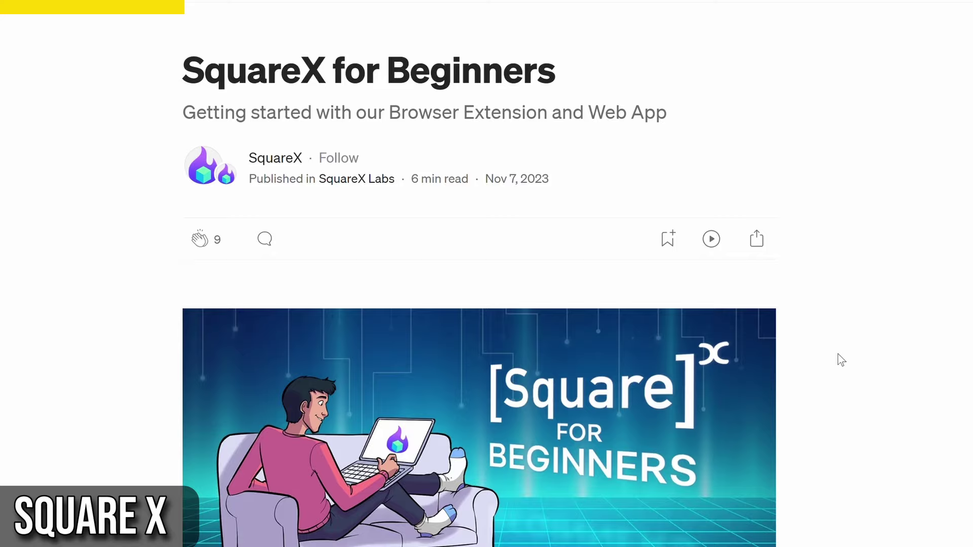
scroll(838, 354, "down", 8)
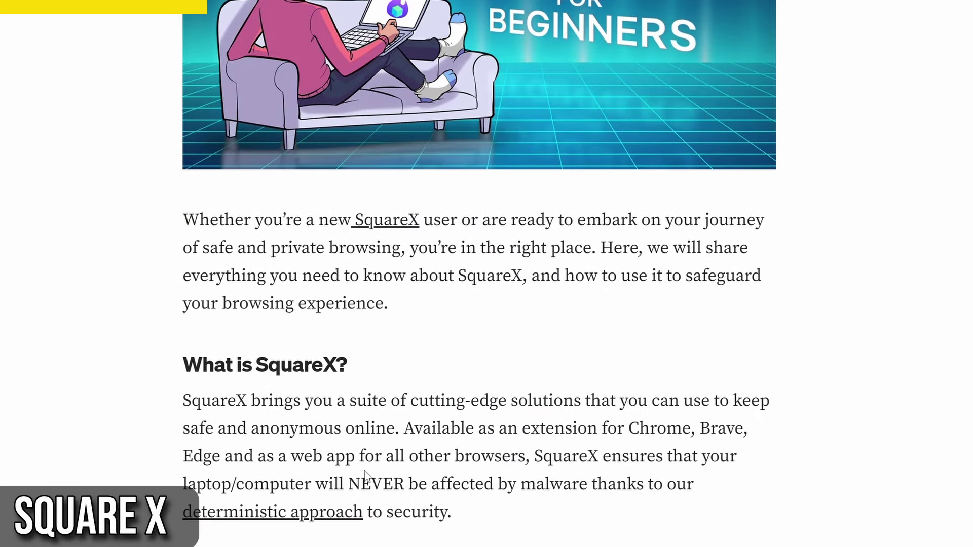
left_click_drag(348, 486, 558, 500)
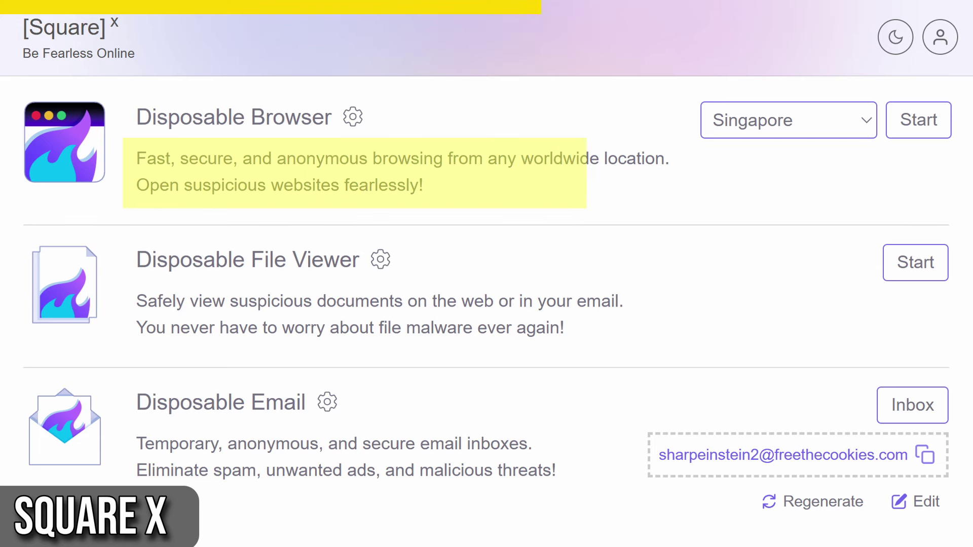
- Open the Singapore location dropdown beside the Disposable Browser's Start button
key("alt+Down")
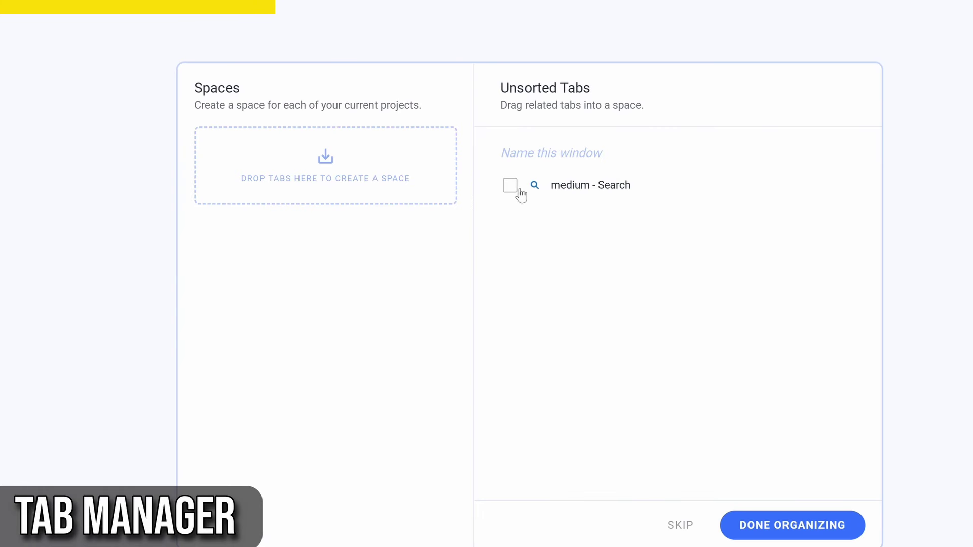
- Drag the medium - Search tab into a new space, then dismiss the autosave and resources tips
left_click(519, 189)
left_click_drag(521, 194, 370, 182)
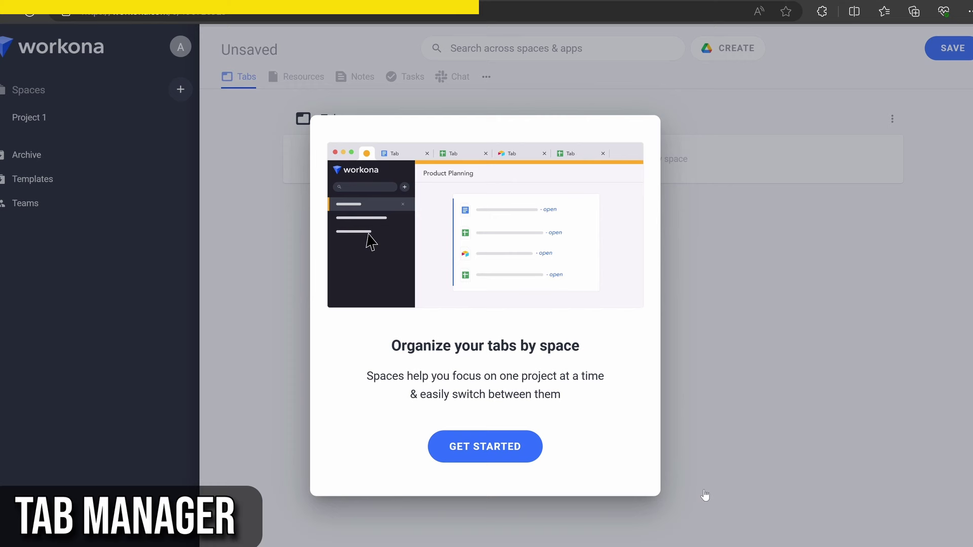
left_click(508, 450)
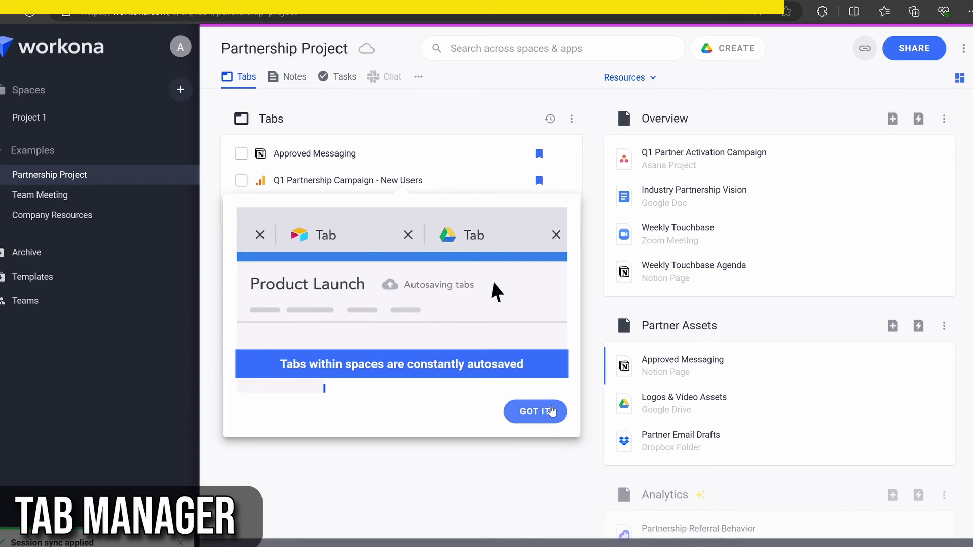
left_click(552, 411)
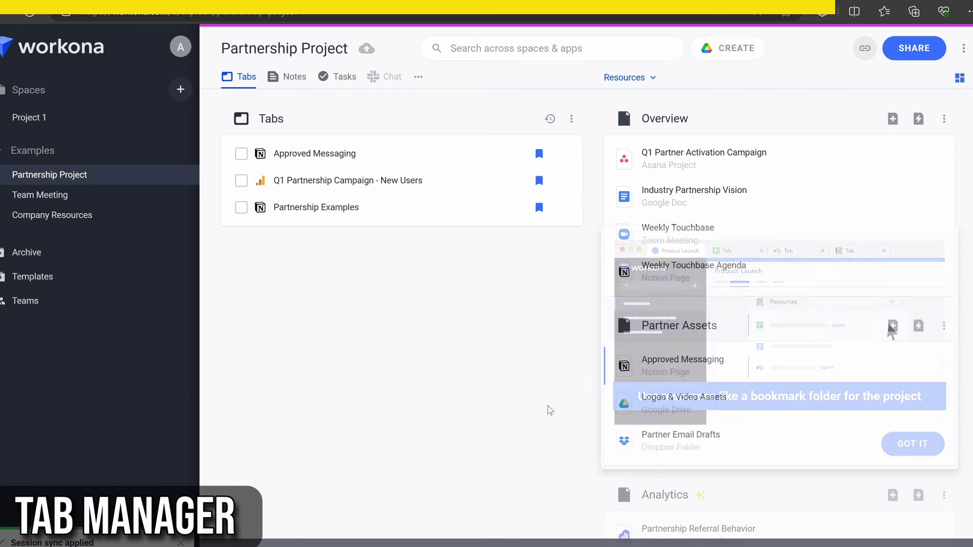
left_click(925, 456)
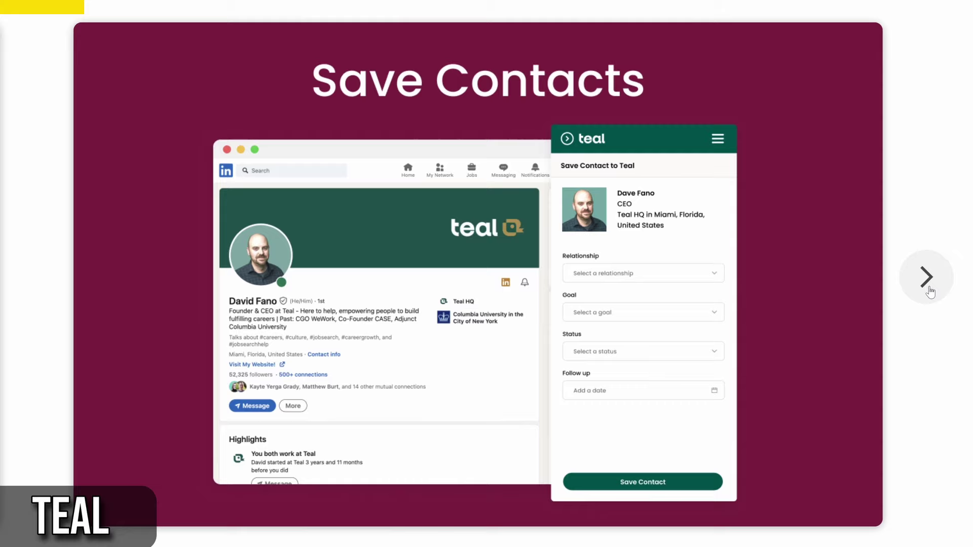
- Advance Teal's carousel through the Save Contacts, Save Companies and LinkedIn Profile Analysis slides
left_click(930, 290)
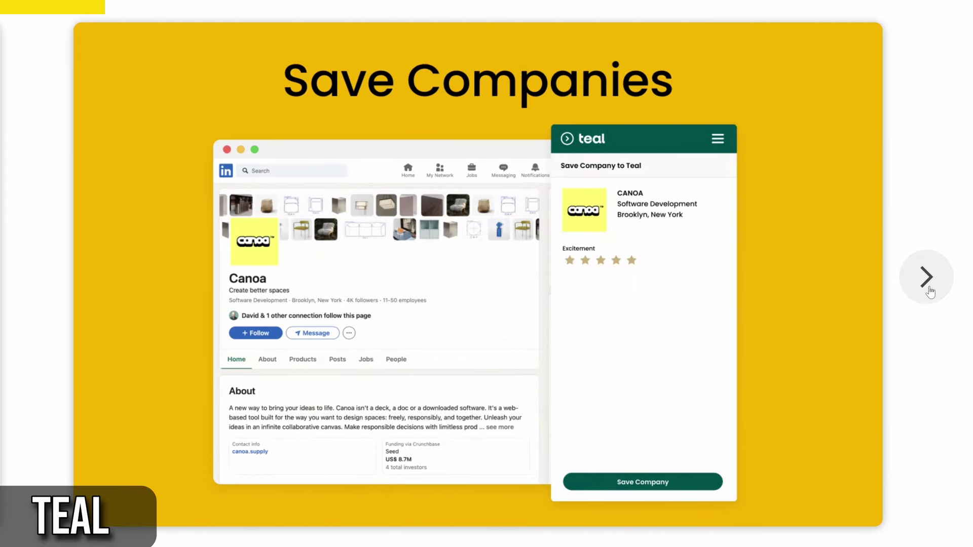
left_click(930, 290)
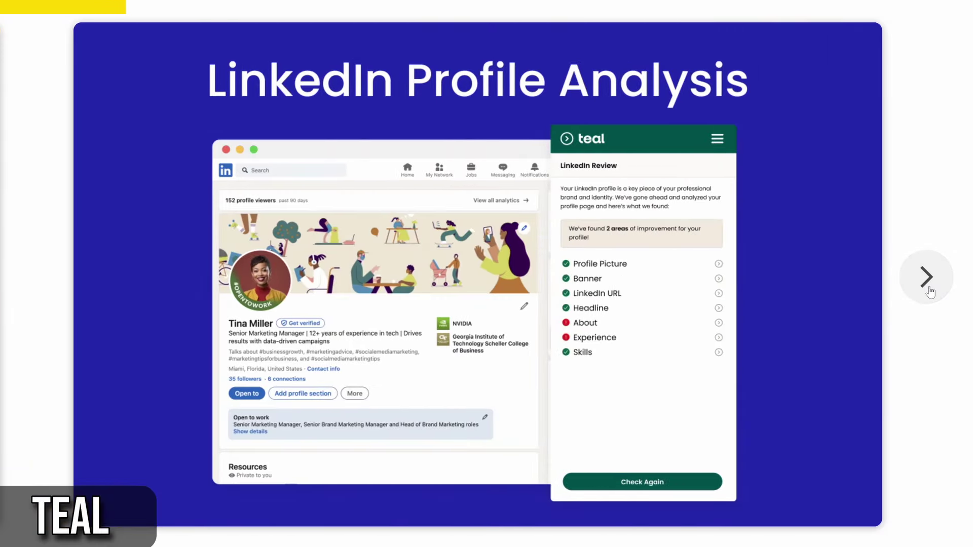
left_click(930, 289)
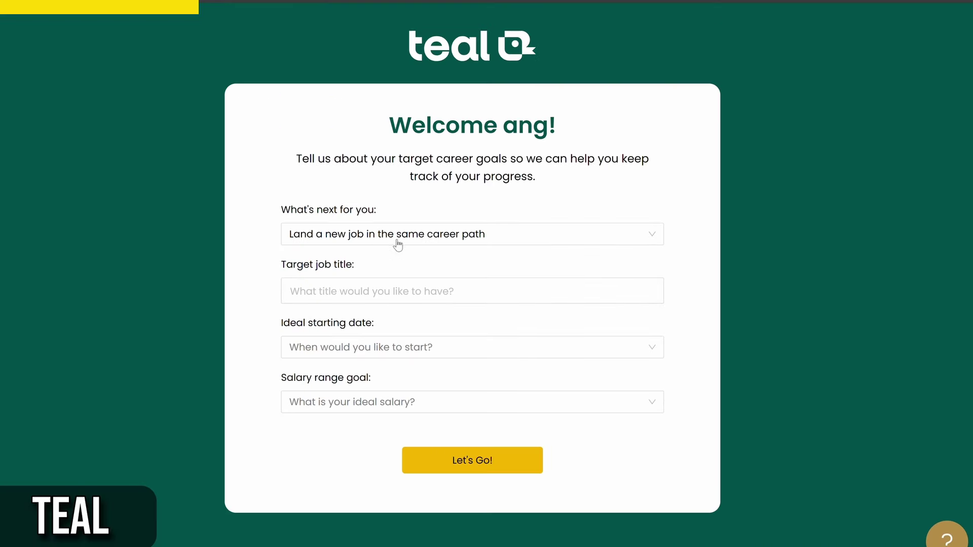
- Submit Teal career goals: new career path as Video Editor, 3 - 4 Months, $51,000 - $75,000
left_click(385, 243)
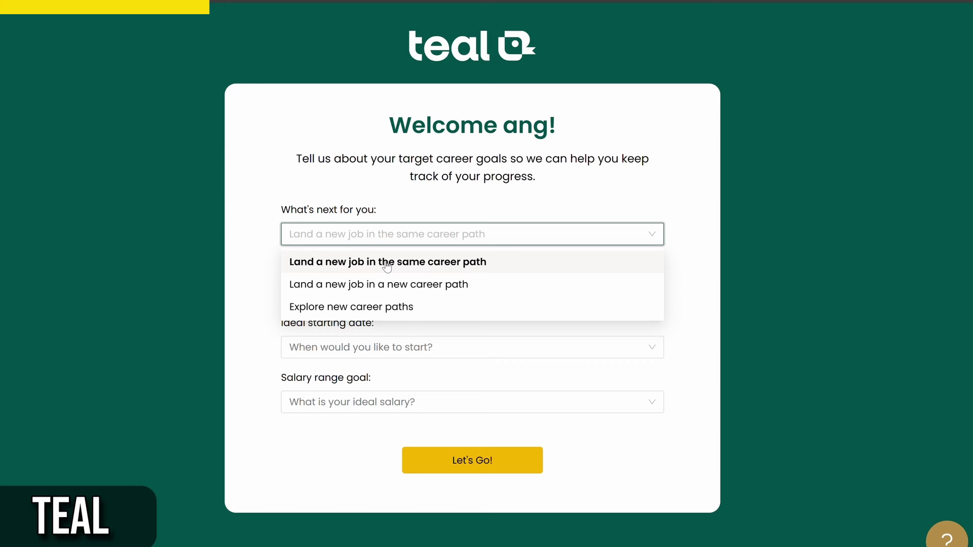
left_click(395, 286)
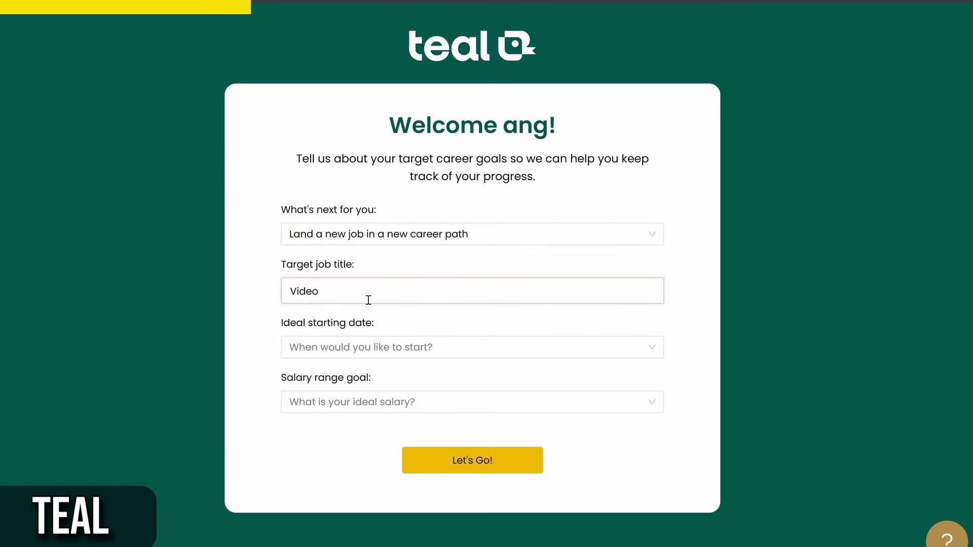
left_click(379, 348)
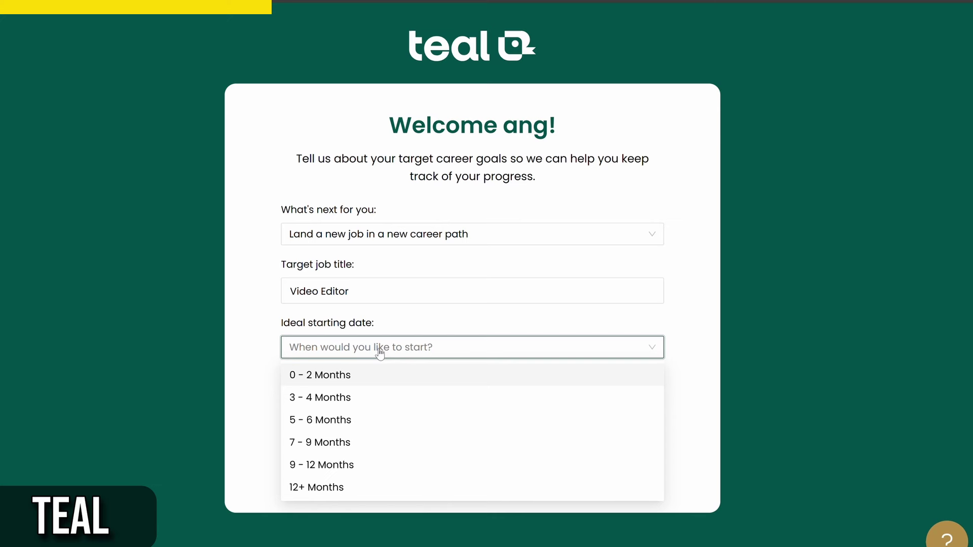
left_click(351, 398)
left_click(336, 402)
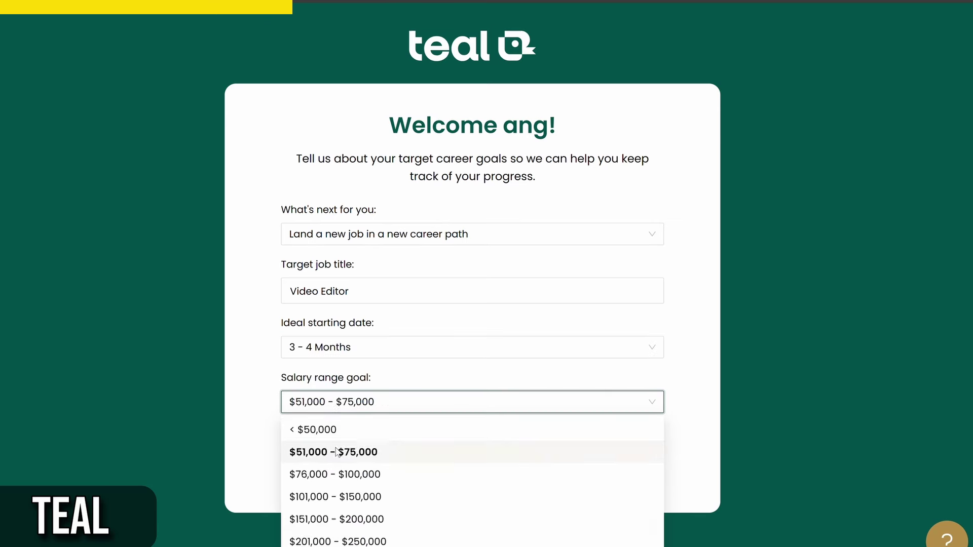
left_click(336, 452)
left_click(459, 461)
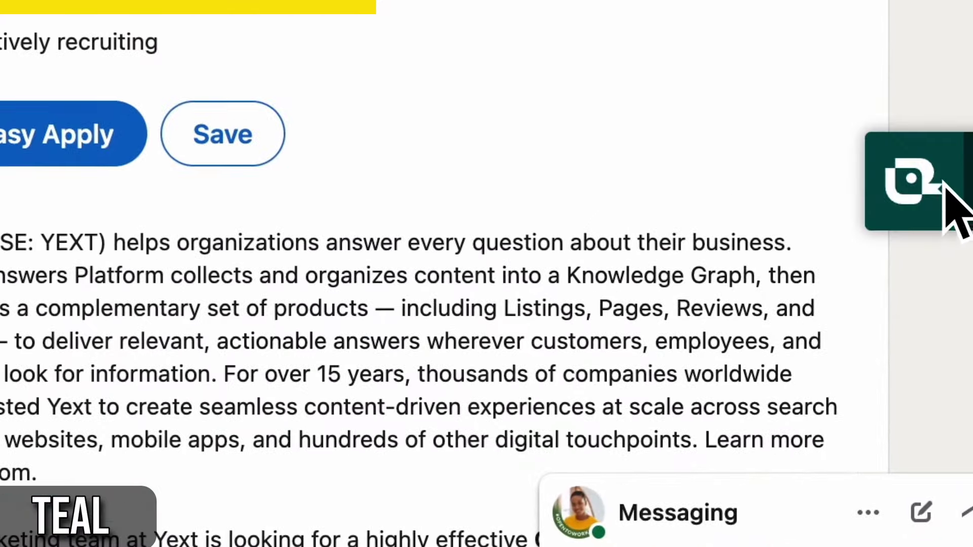
- Save the Global Campaigns Director job to Teal with a five-star excitement rating
left_click(968, 335)
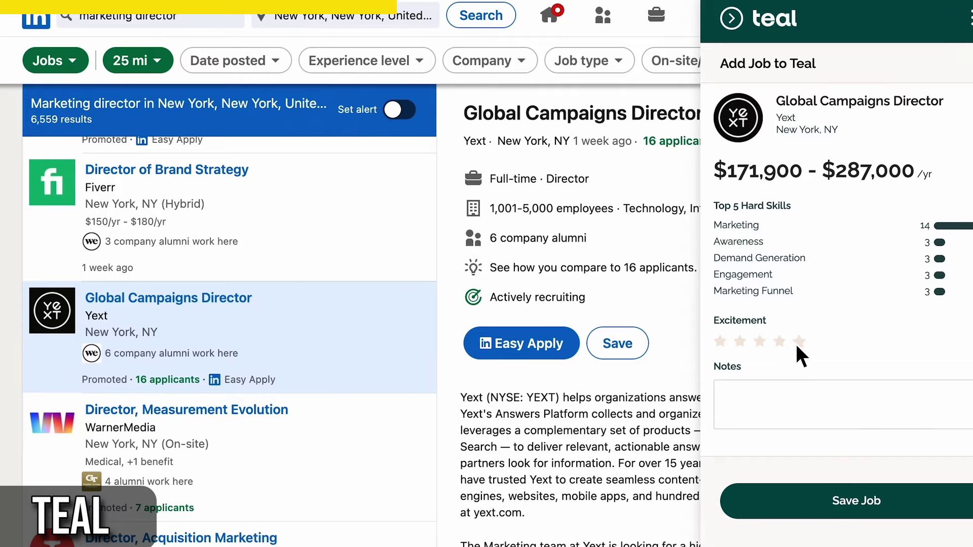
left_click(798, 342)
left_click(804, 502)
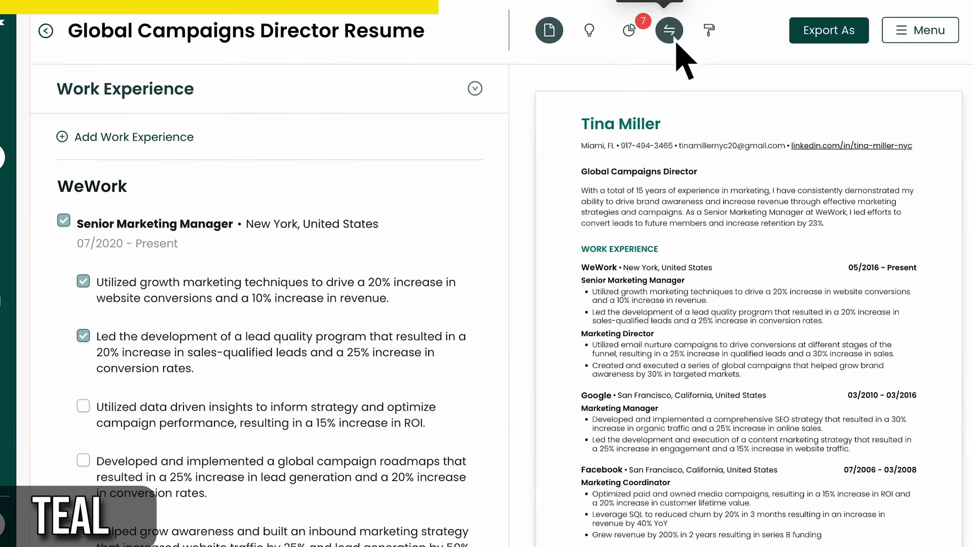
- Match the resume against the Yext job and include the 'Developed and implemented' bullet
left_click(677, 42)
left_click(647, 187)
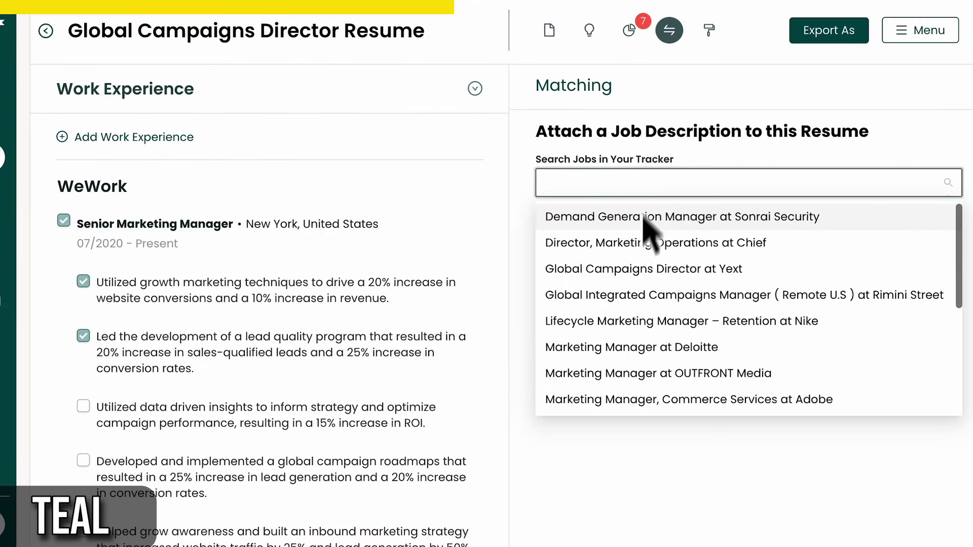
left_click(636, 269)
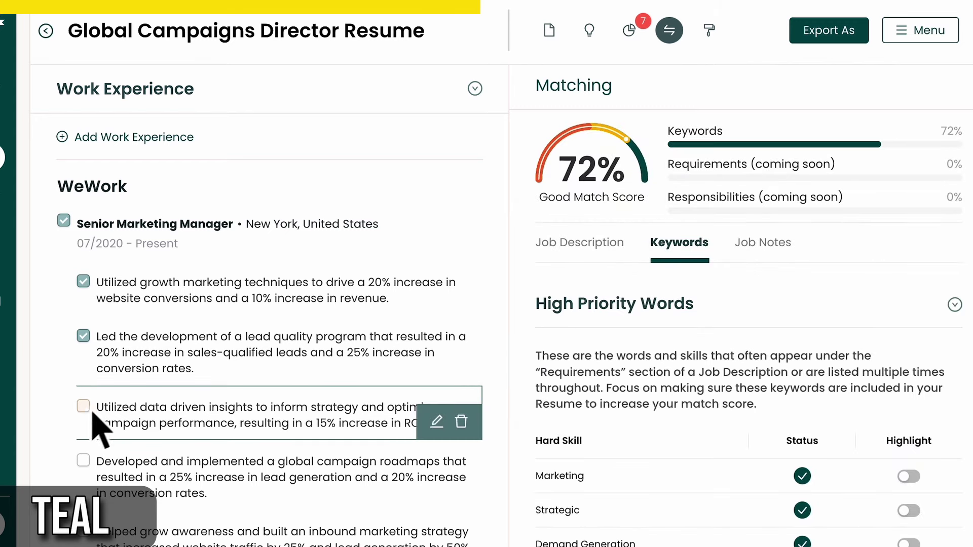
left_click(83, 461)
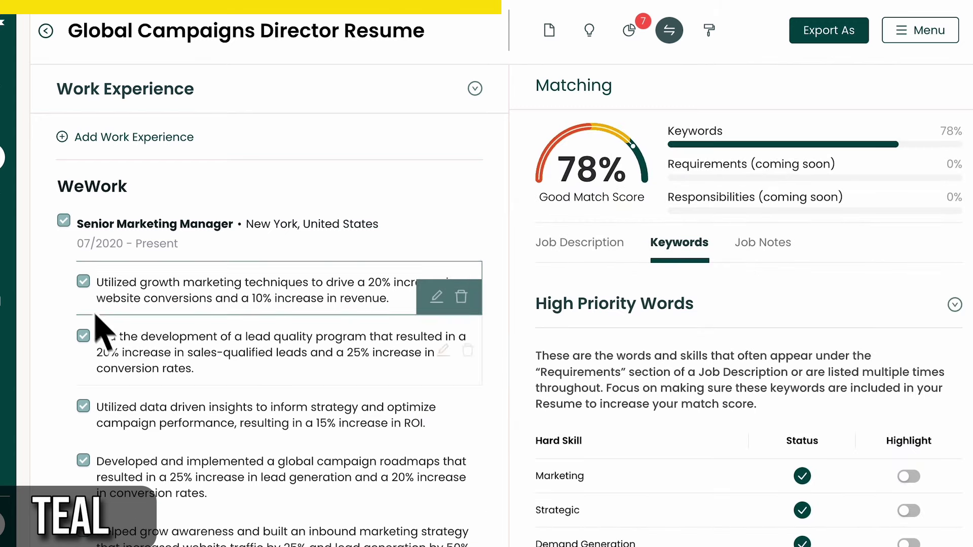
left_click(551, 31)
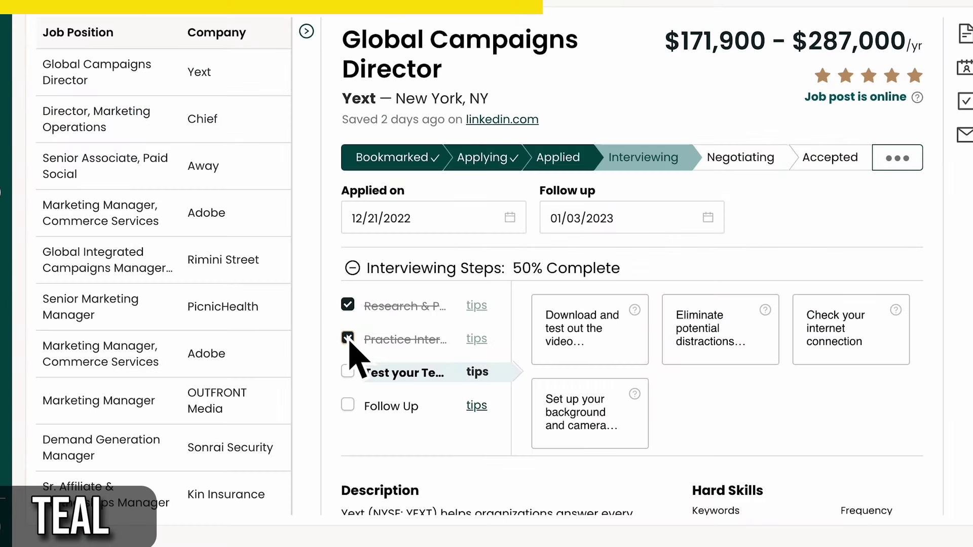
- Copy the Follow Up template message and advance the job to the Negotiating stage
left_click(965, 135)
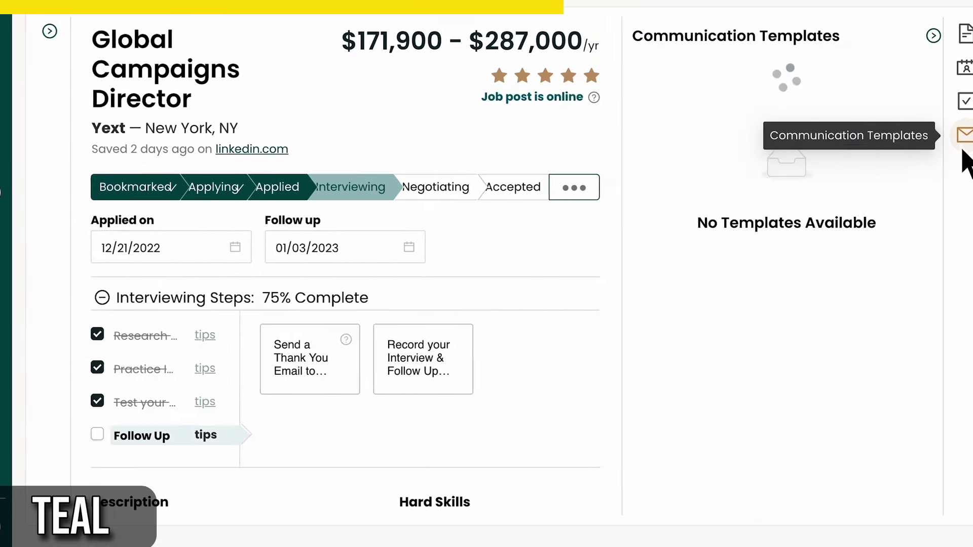
left_click(883, 83)
left_click(849, 139)
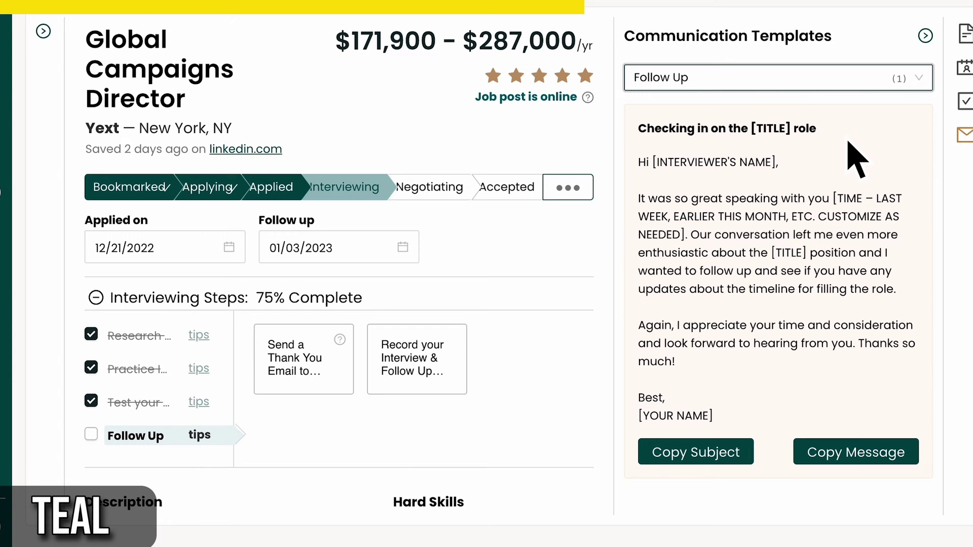
left_click(818, 451)
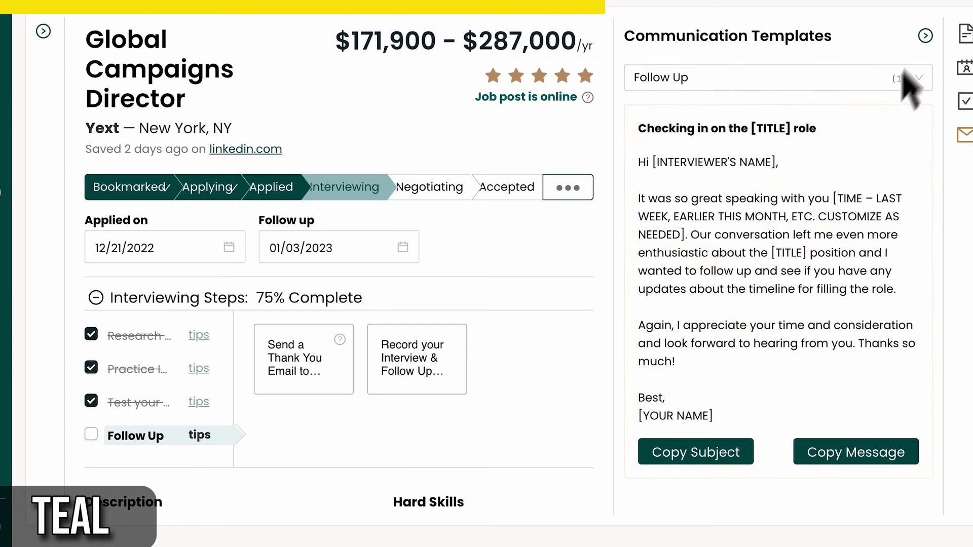
left_click(924, 35)
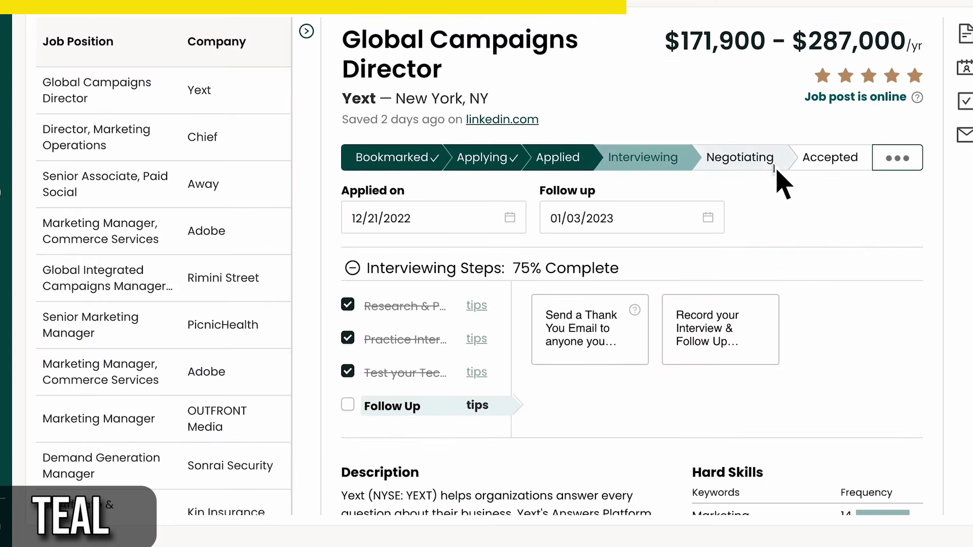
left_click(777, 169)
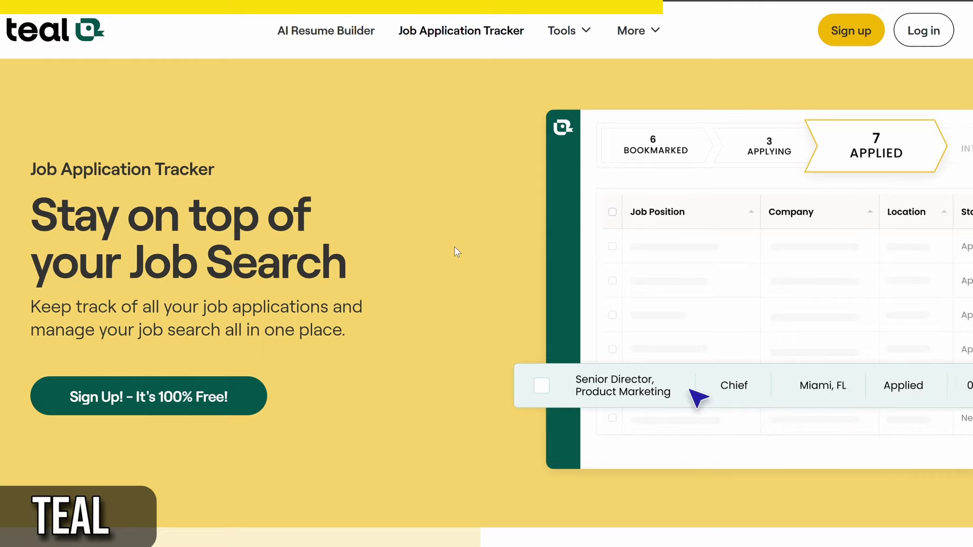
- Step through the tracker tour to the job position step and open the job's detail view
scroll(457, 252, "down", 9)
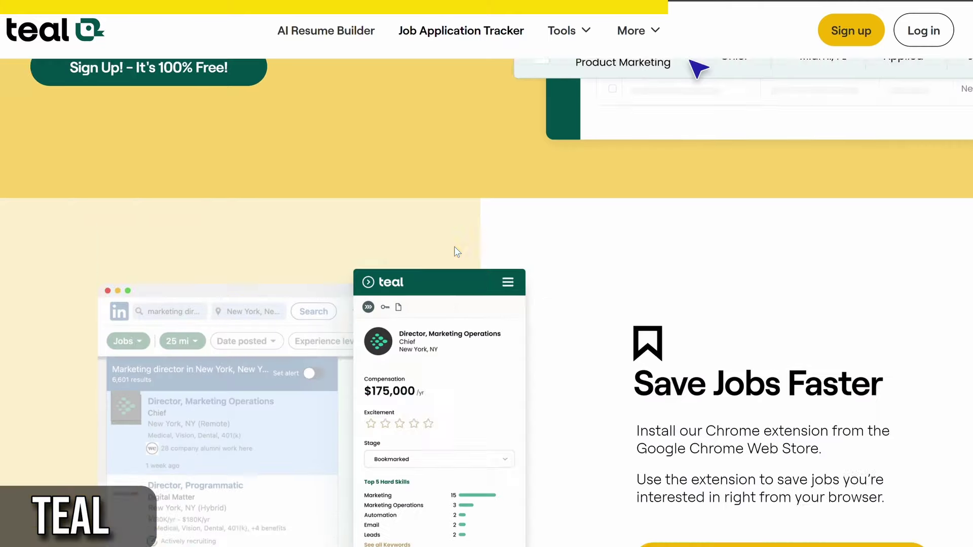
scroll(455, 252, "down", 5)
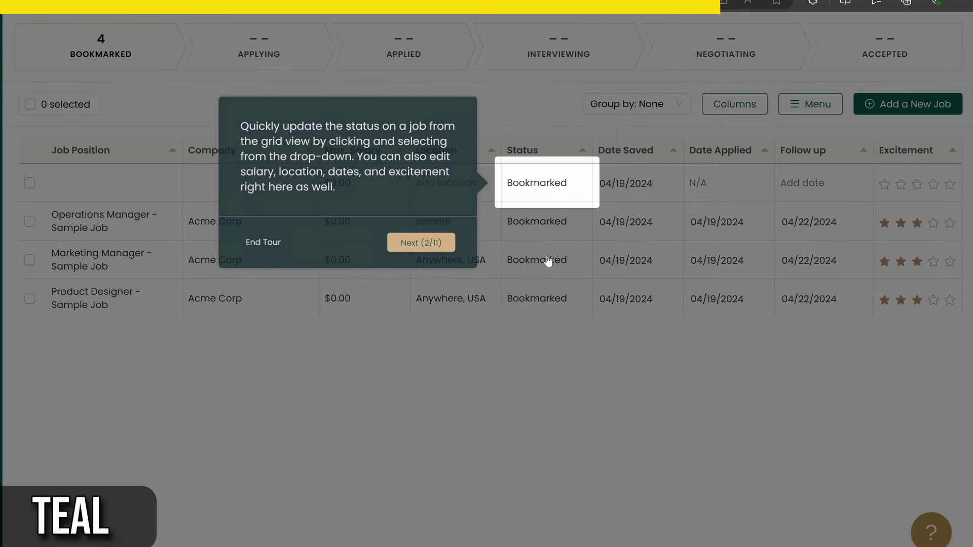
left_click(436, 249)
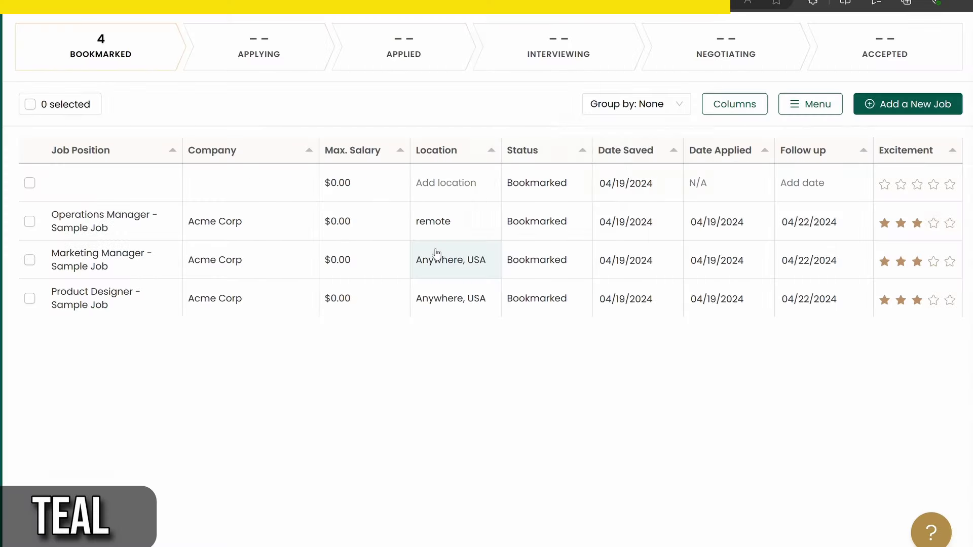
left_click(524, 211)
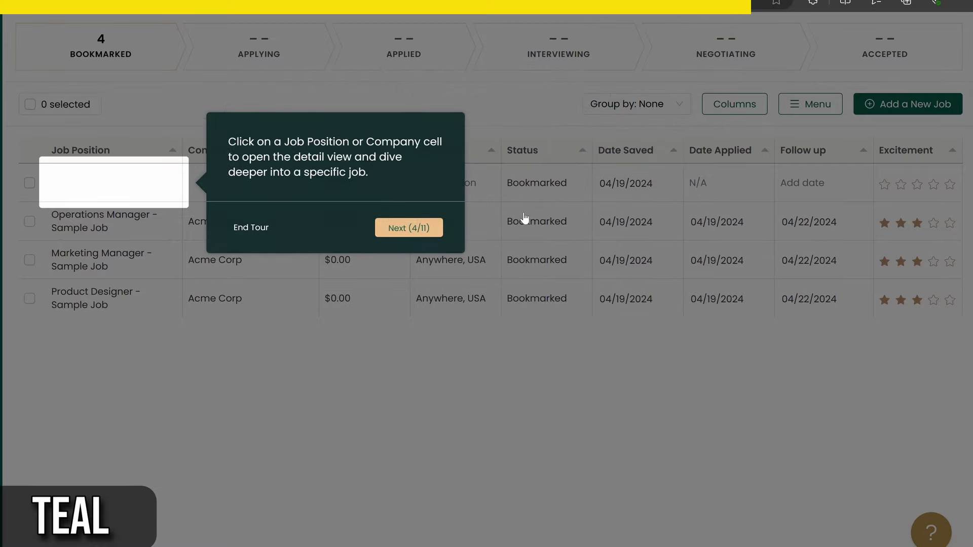
left_click(411, 229)
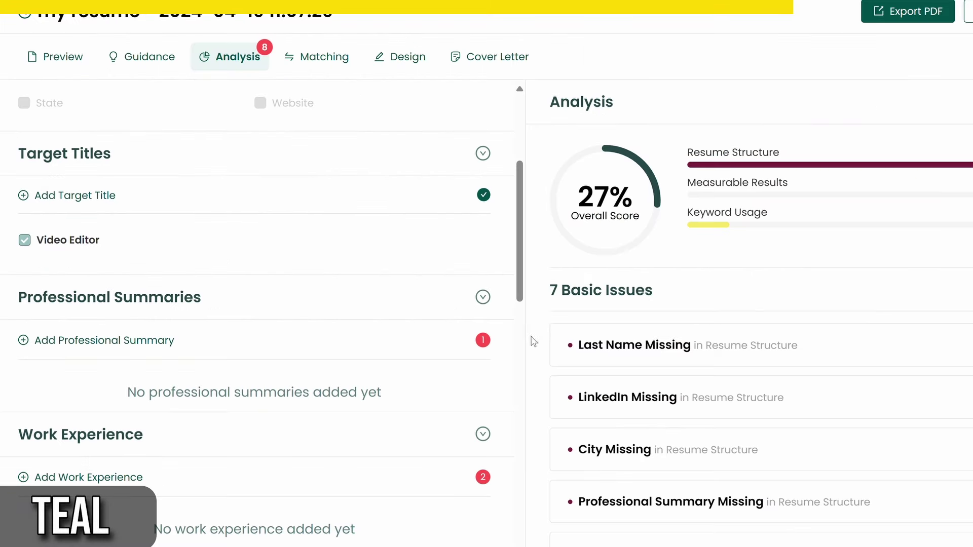
- Review the resume Analysis and Design settings, then open the Job Application Tracker features page in a new tab
scroll(539, 325, "down", 5)
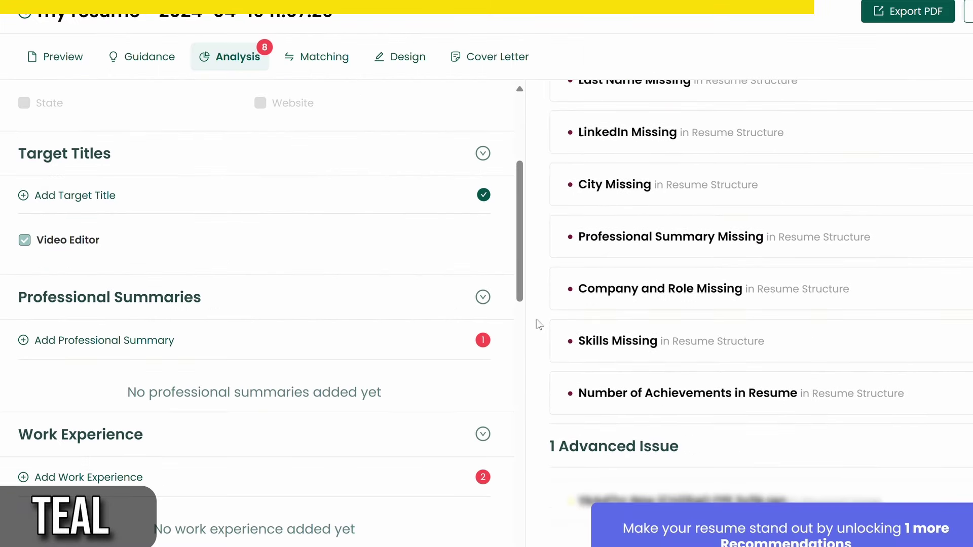
scroll(427, 353, "down", 10)
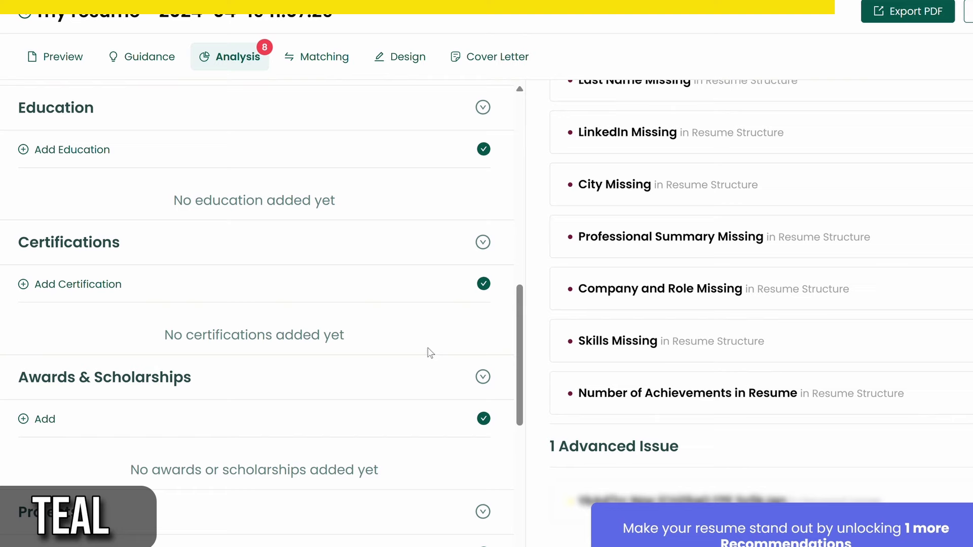
left_click(413, 67)
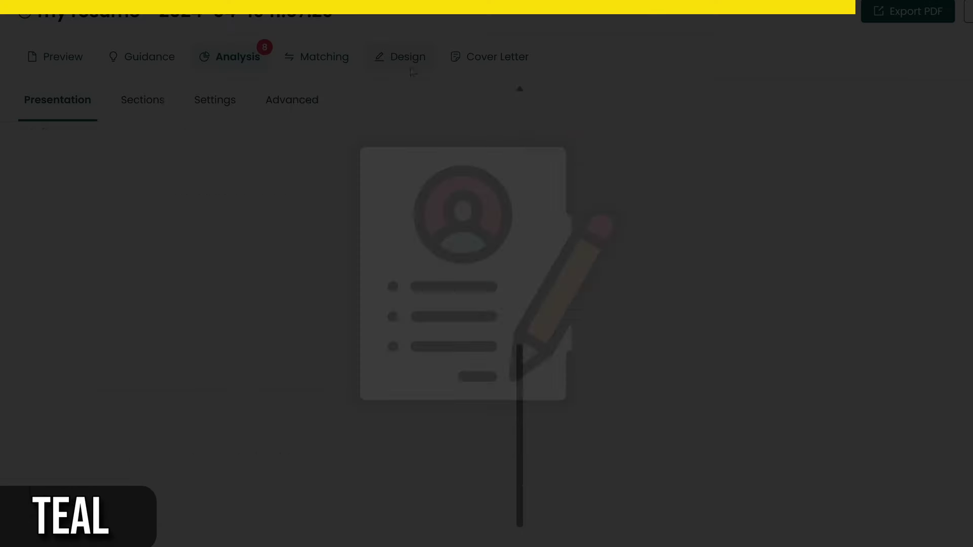
scroll(243, 304, "up", 14)
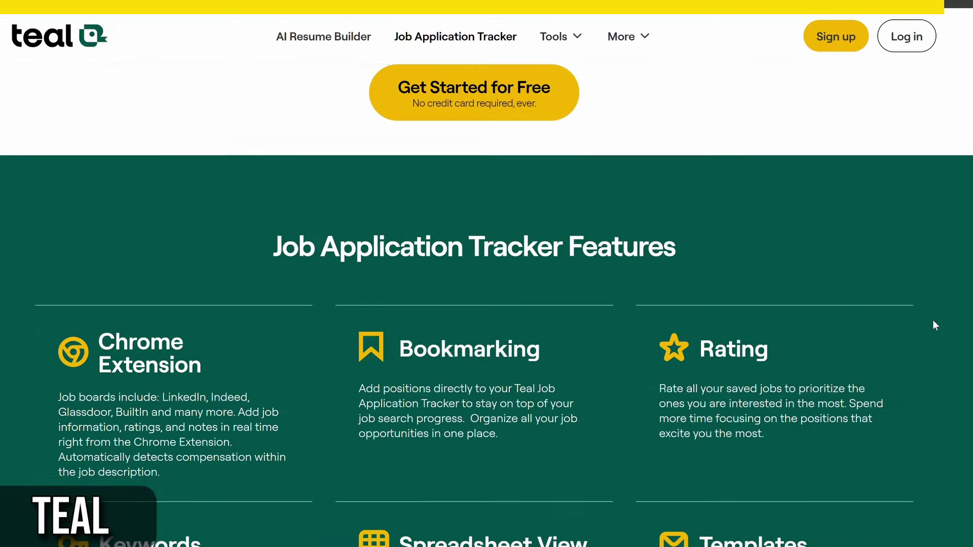
scroll(932, 321, "down", 3)
middle_click(949, 353)
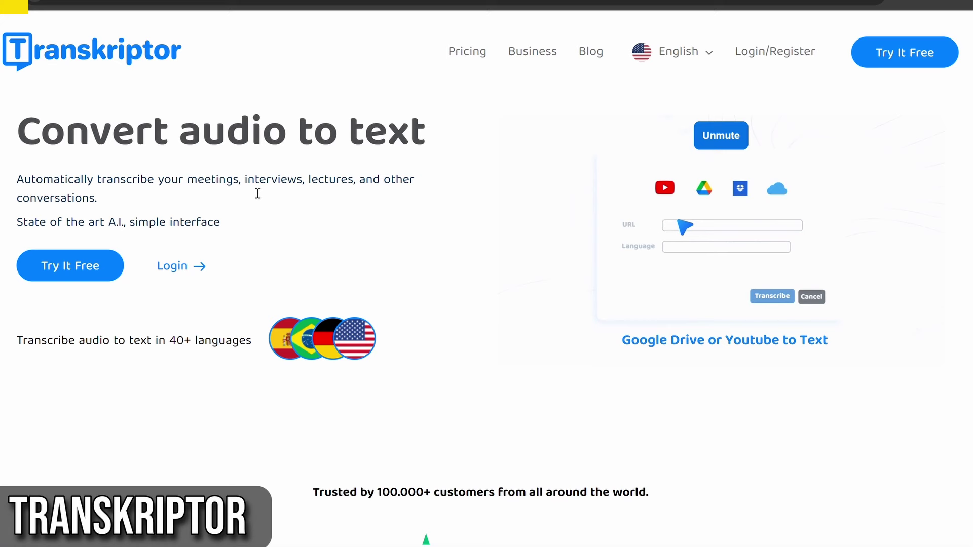
left_click_drag(36, 146, 430, 134)
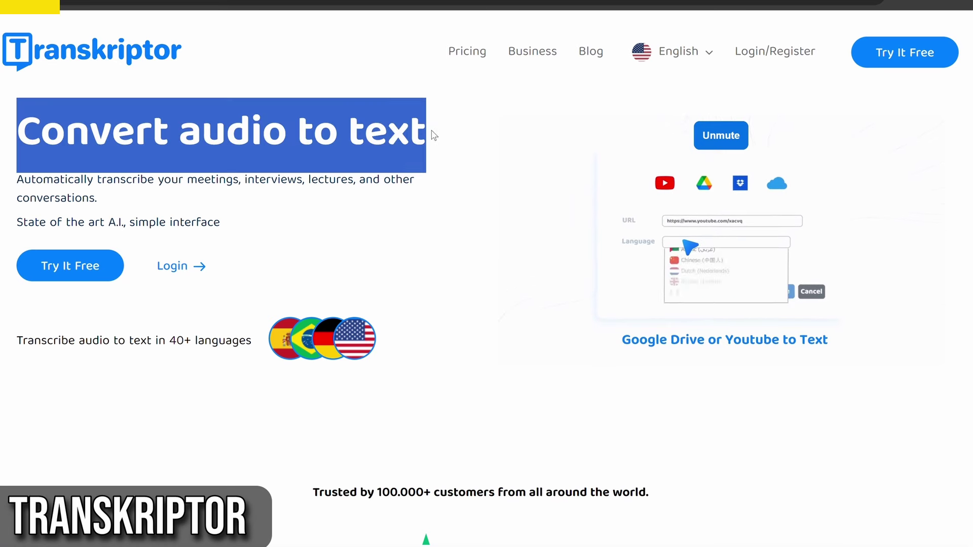
left_click(340, 189)
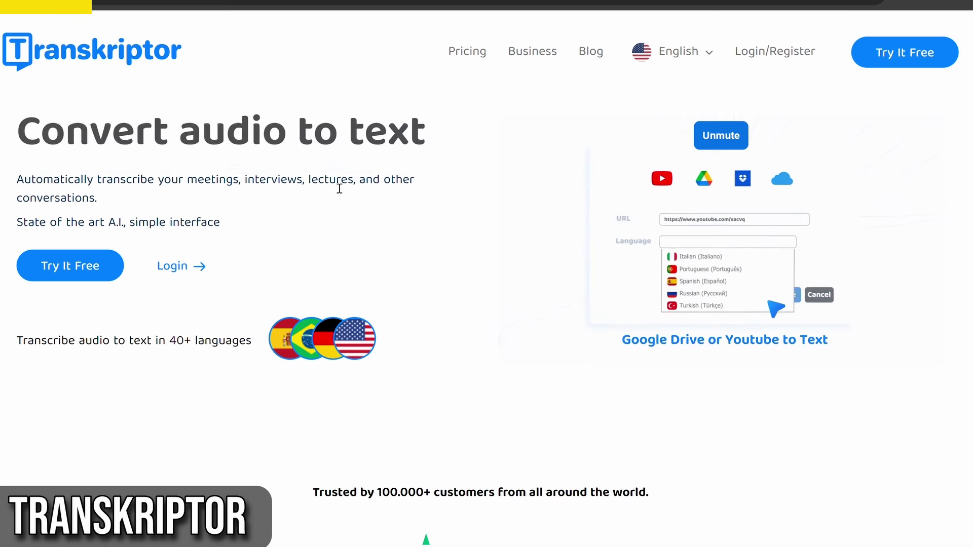
scroll(335, 188, "down", 10)
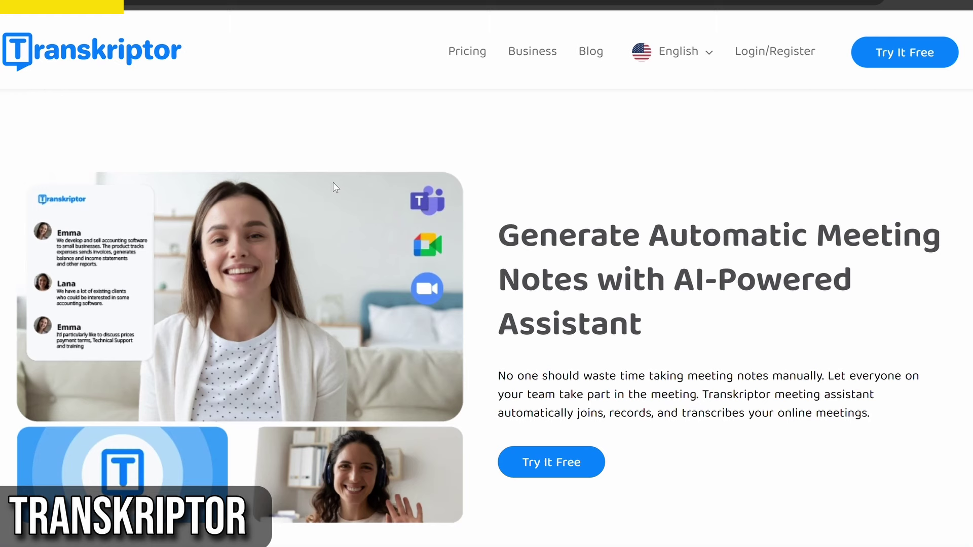
scroll(335, 187, "down", 2)
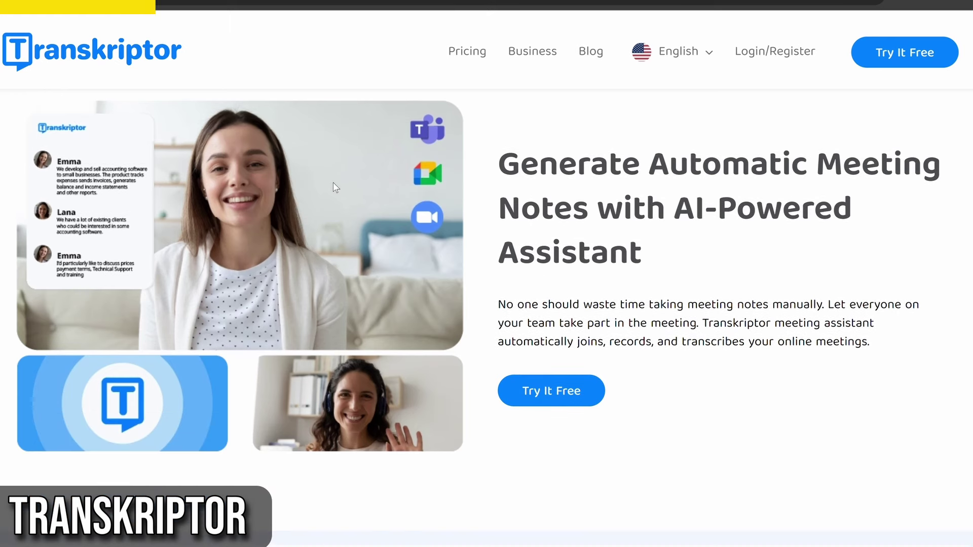
scroll(335, 187, "down", 6)
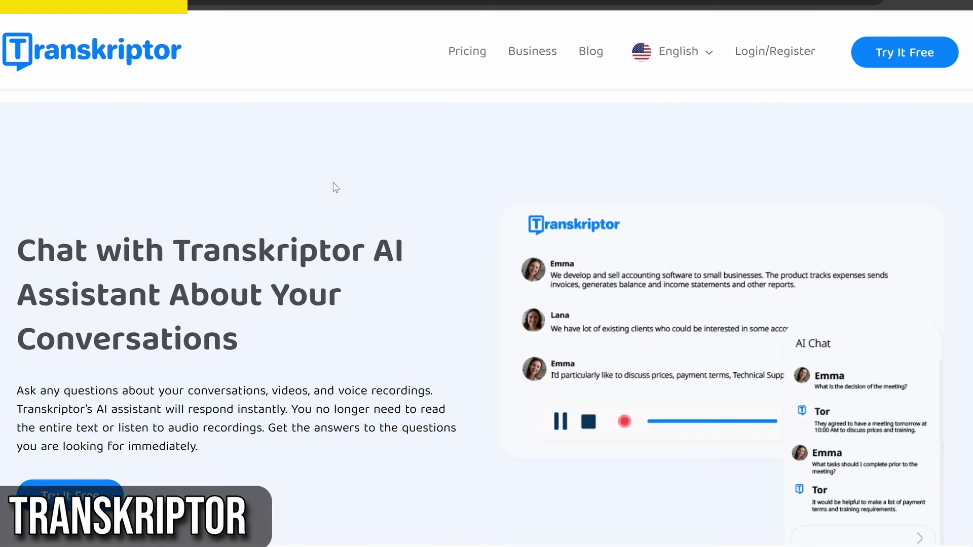
scroll(334, 187, "down", 10)
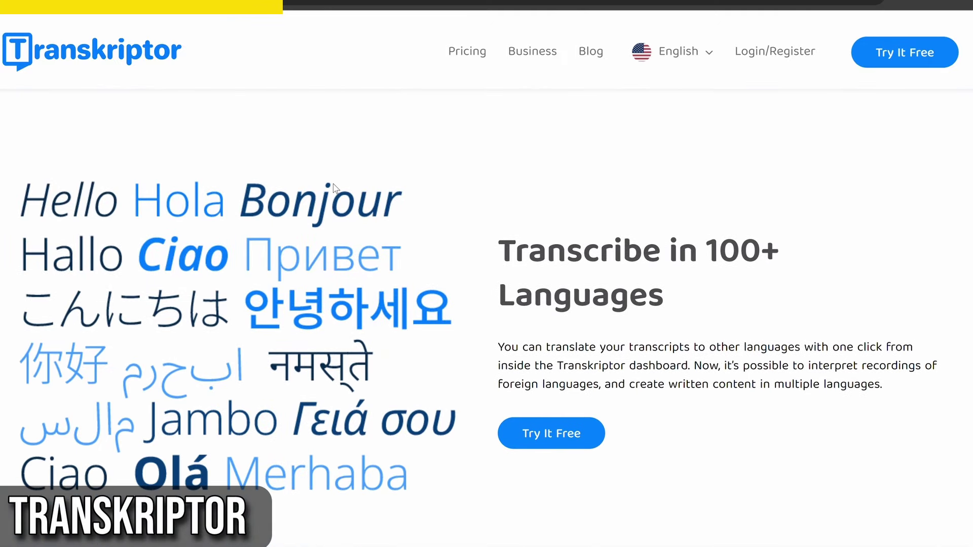
scroll(333, 183, "down", 10)
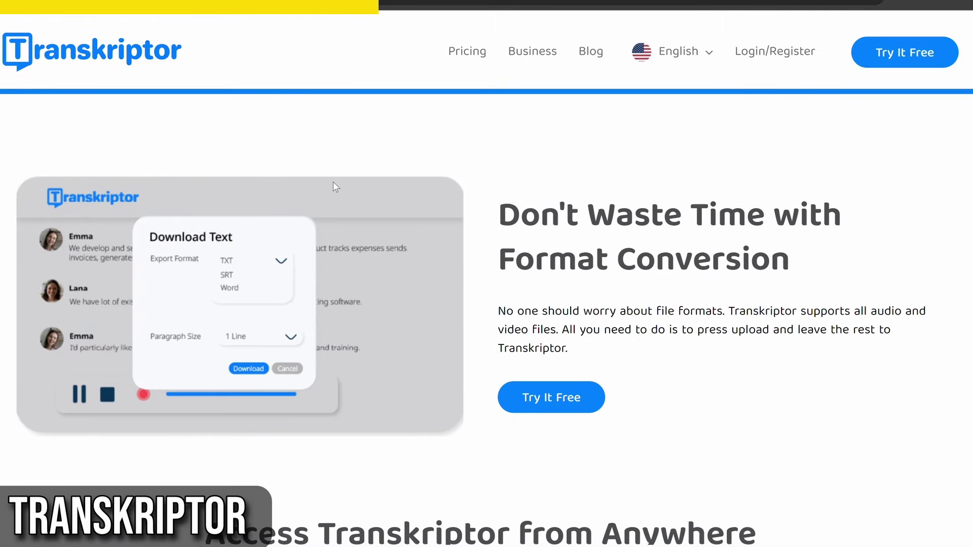
scroll(333, 182, "down", 5)
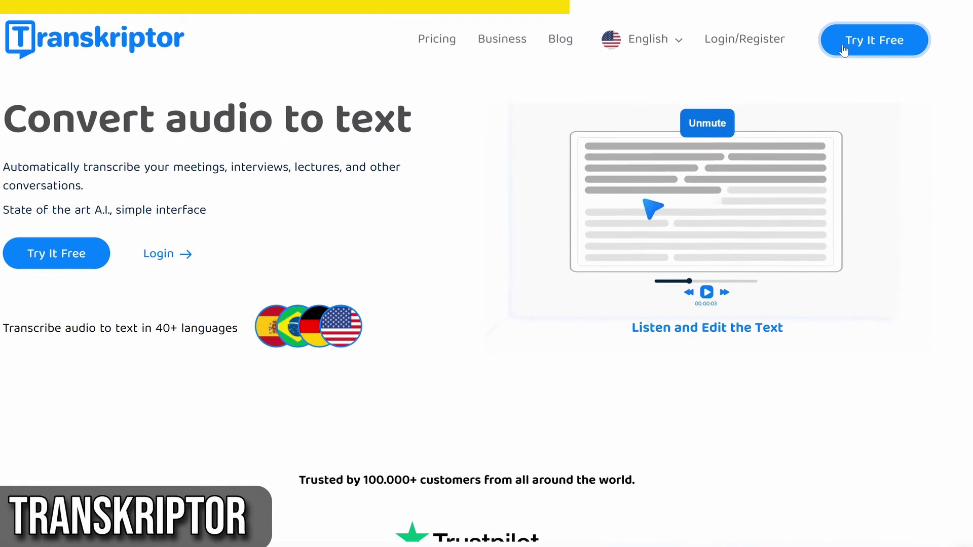
- Sign up for Transkriptor with Google, then view the Workspaces and Rewards pages
left_click(842, 49)
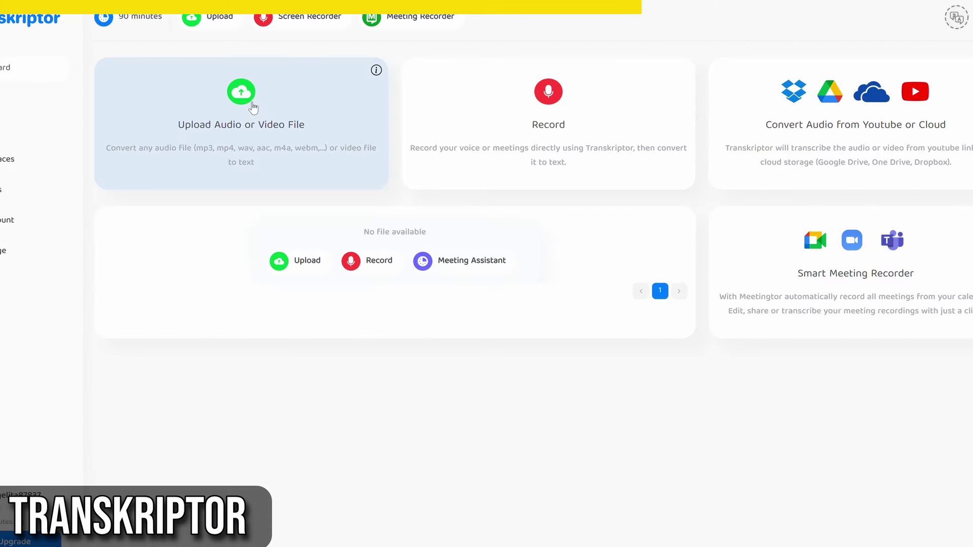
left_click(249, 105)
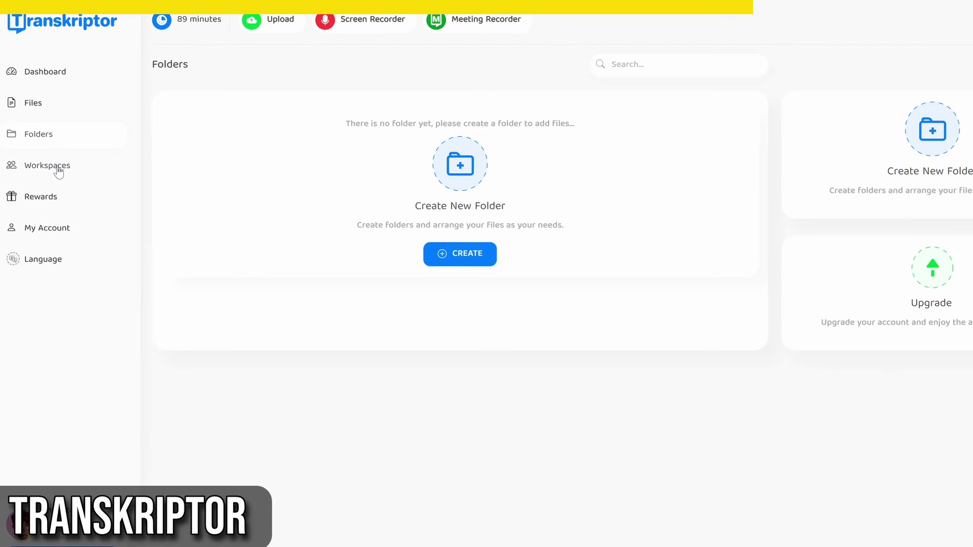
left_click(58, 171)
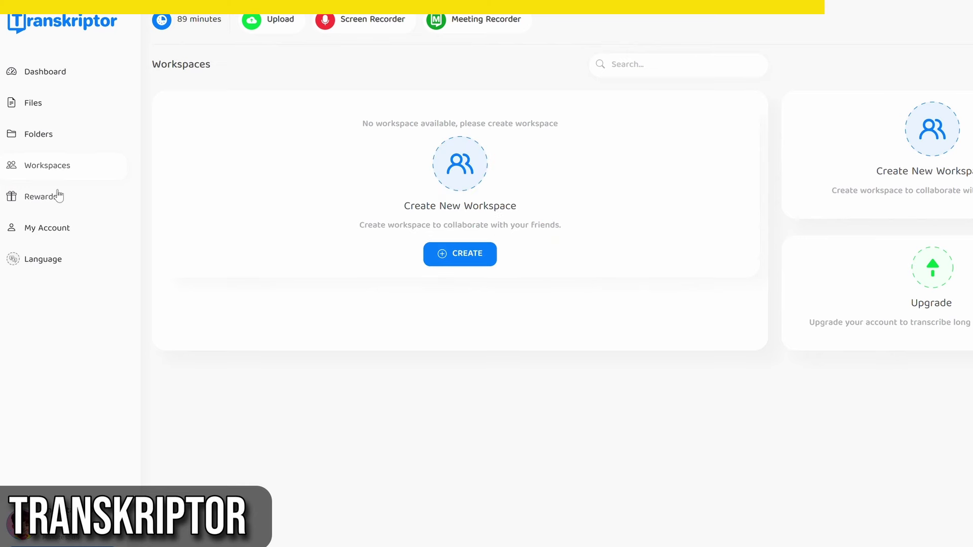
left_click(58, 195)
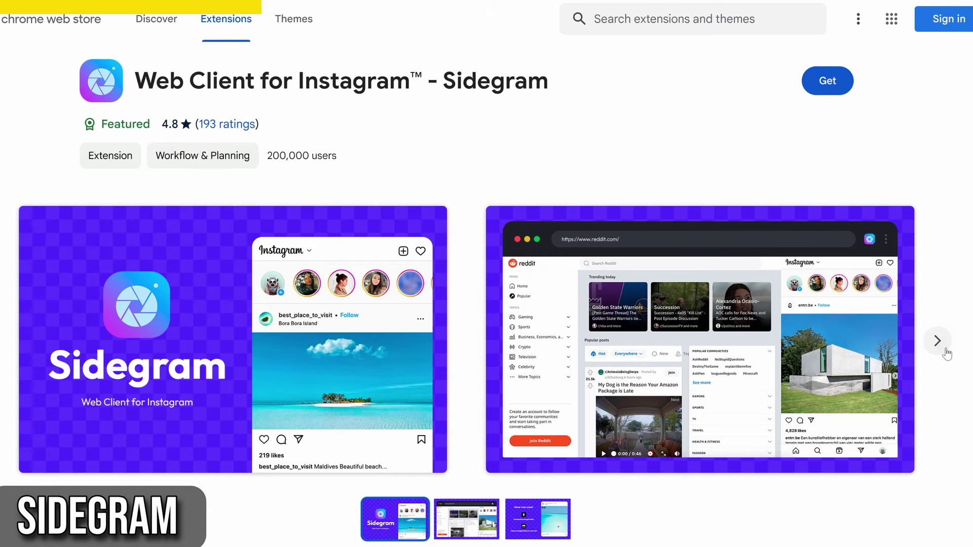
- Page through four more Sidegram screenshots in the store listing's carousel
left_click(946, 350)
left_click(946, 350)
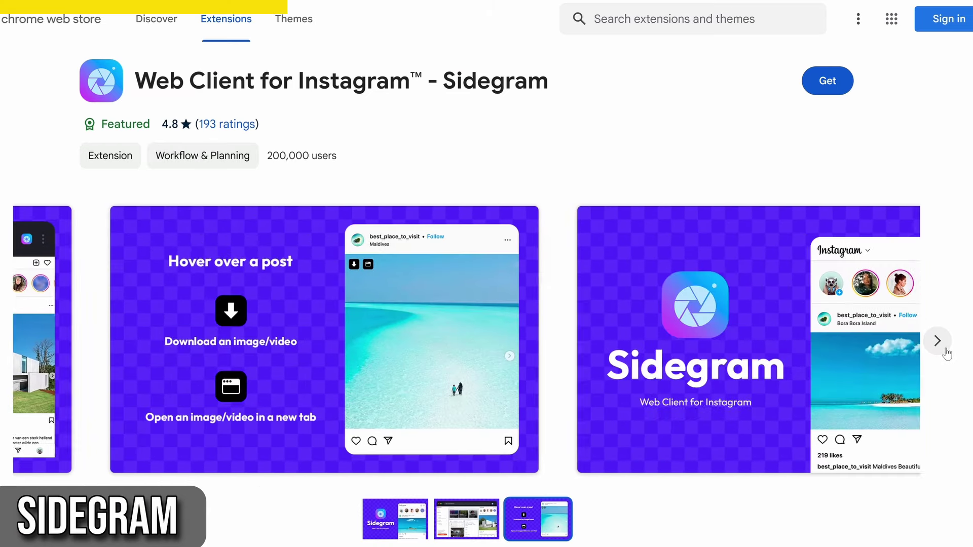
left_click(946, 351)
left_click(946, 350)
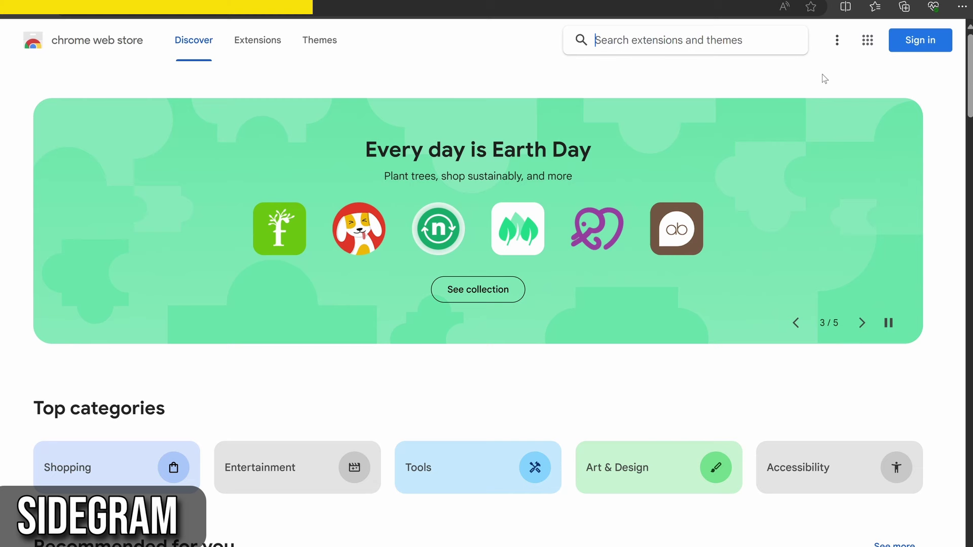
- Search the Chrome Web Store for 'sidegram' and open the Sidegram extension's page
left_click(636, 49)
type("sidegram")
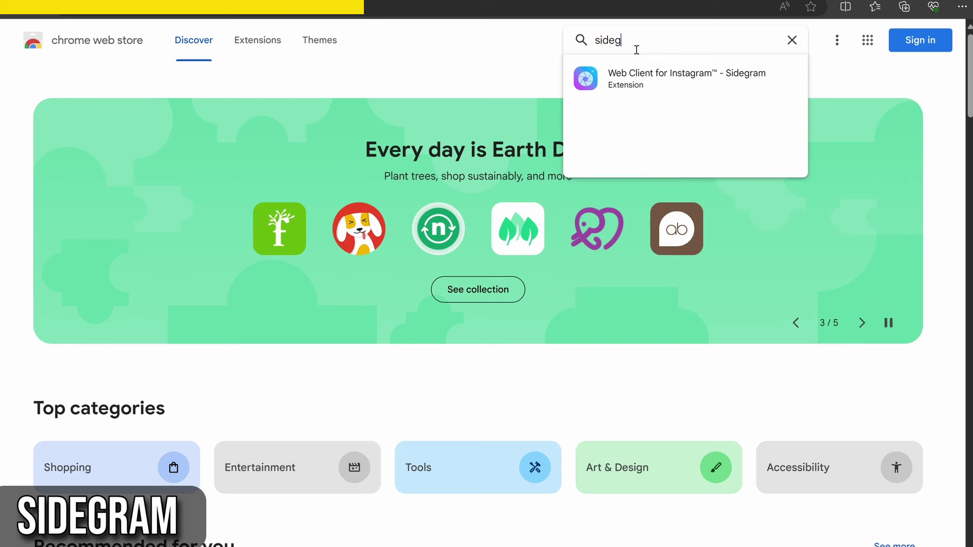
key("Return")
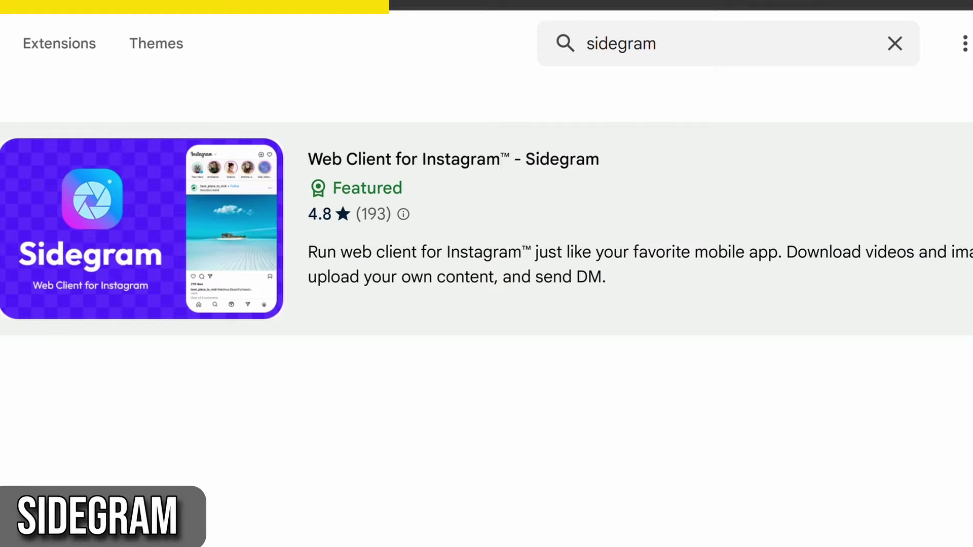
left_click(402, 162)
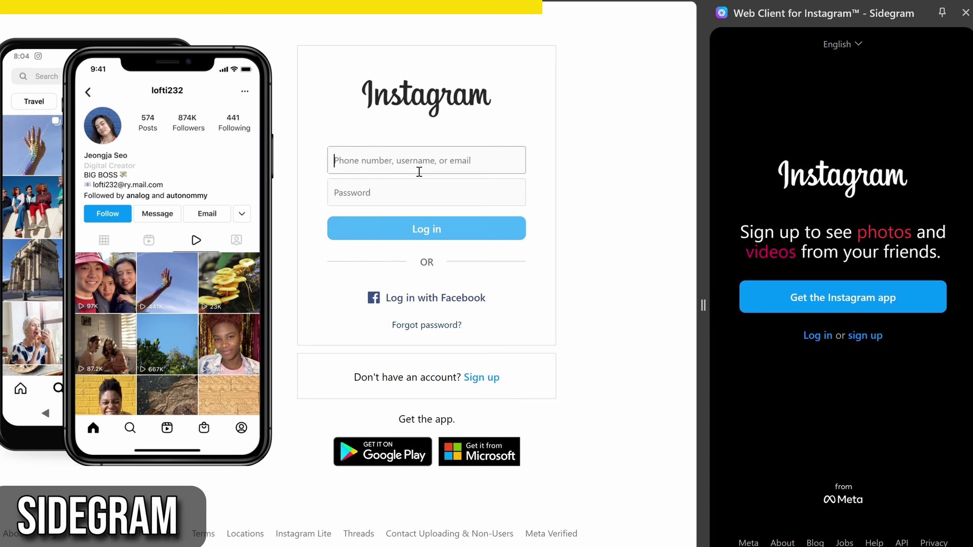
- Scroll the Instagram feed in the Sidegram panel and view the first two stories
left_click(597, 178)
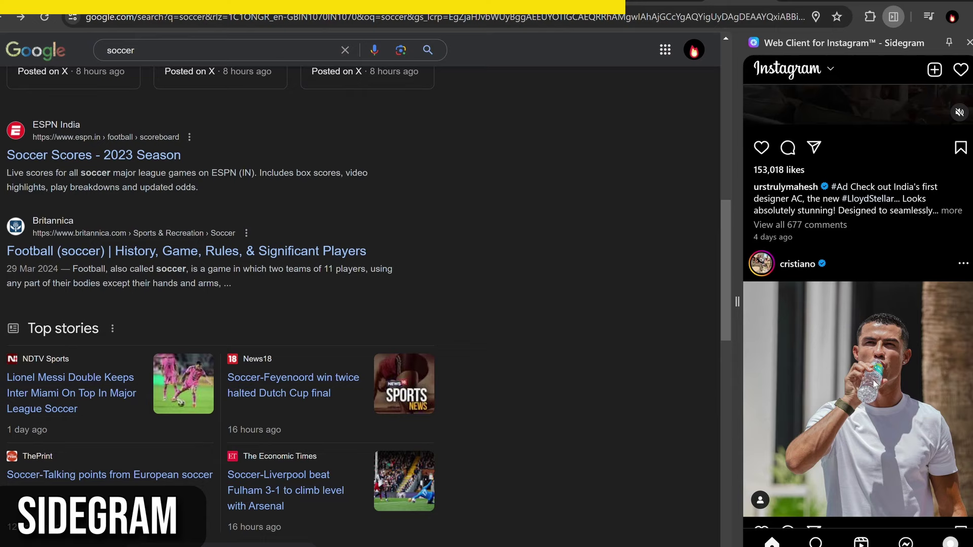
scroll(873, 379, "down", 5)
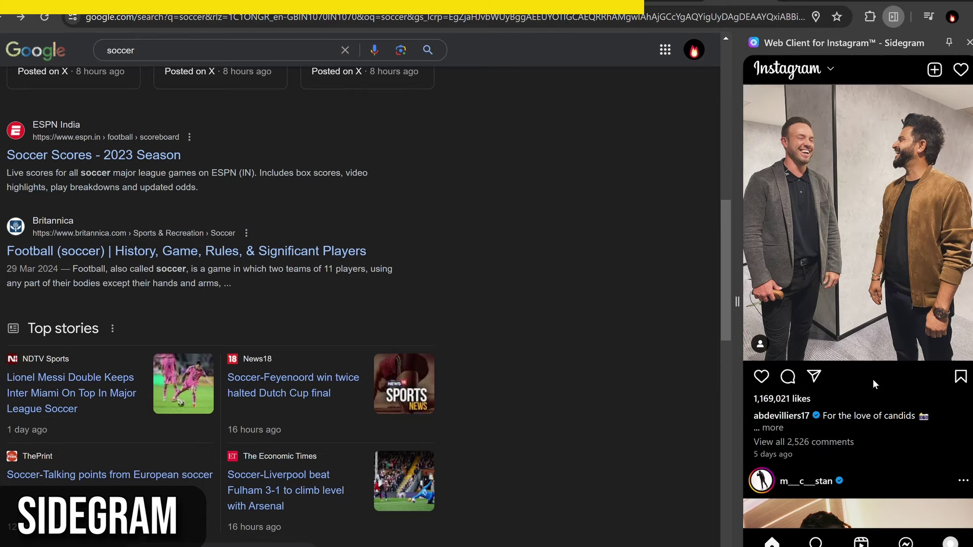
scroll(873, 379, "down", 5)
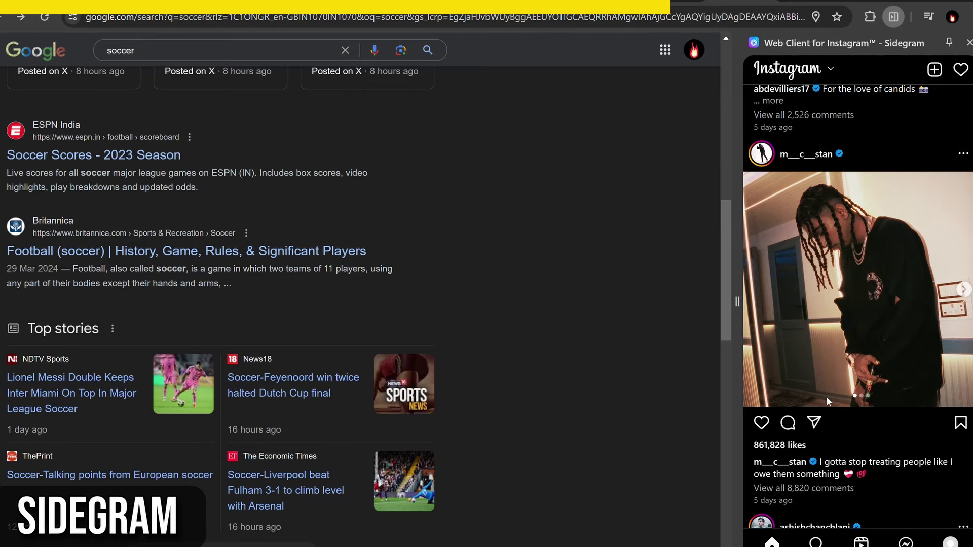
scroll(864, 369, "up", 10)
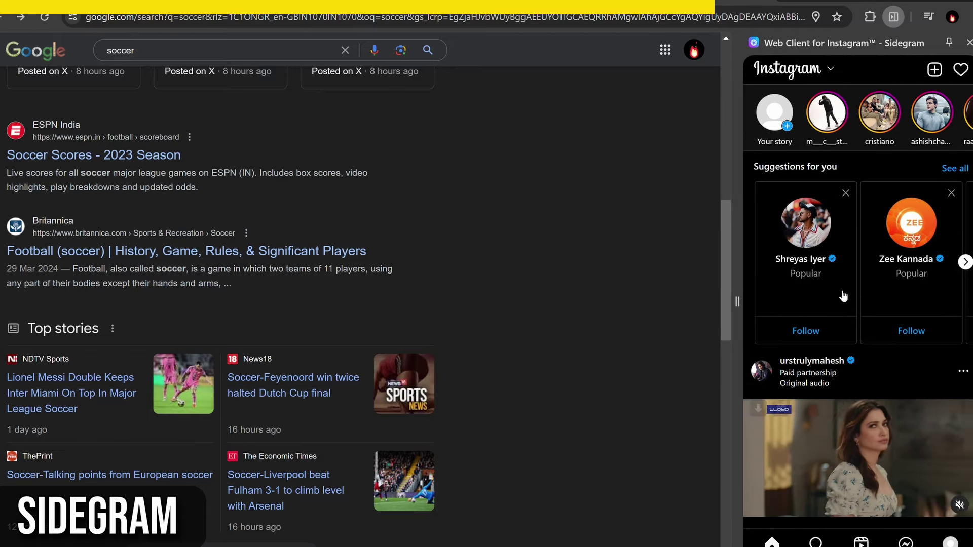
left_click(822, 118)
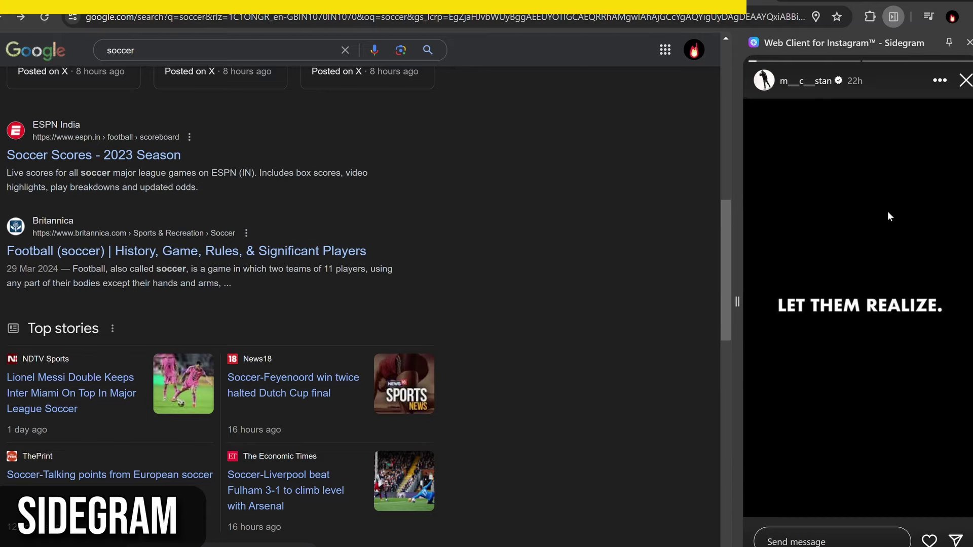
left_click(937, 303)
left_click(938, 303)
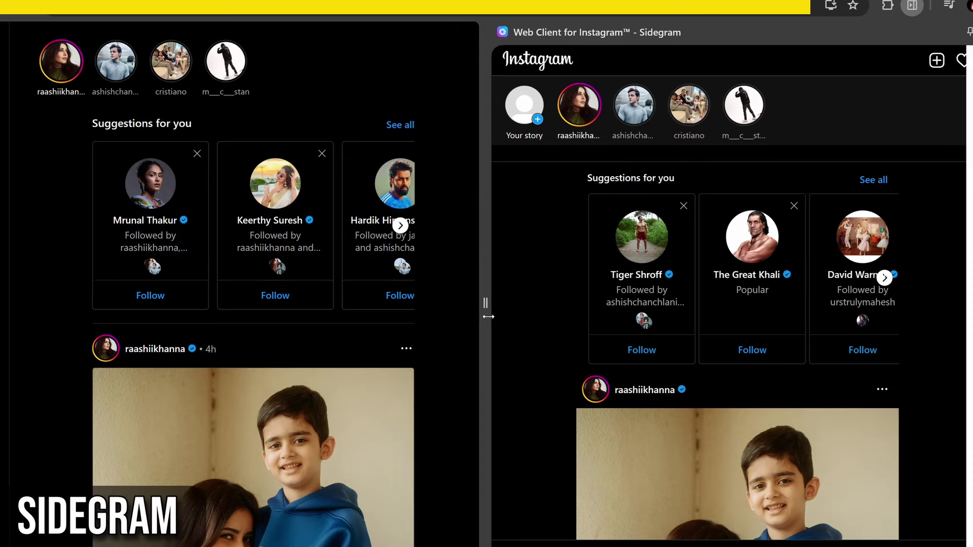
- Narrow the side panel, browse the Explore grid, and start playing Reels
left_click_drag(488, 317, 689, 319)
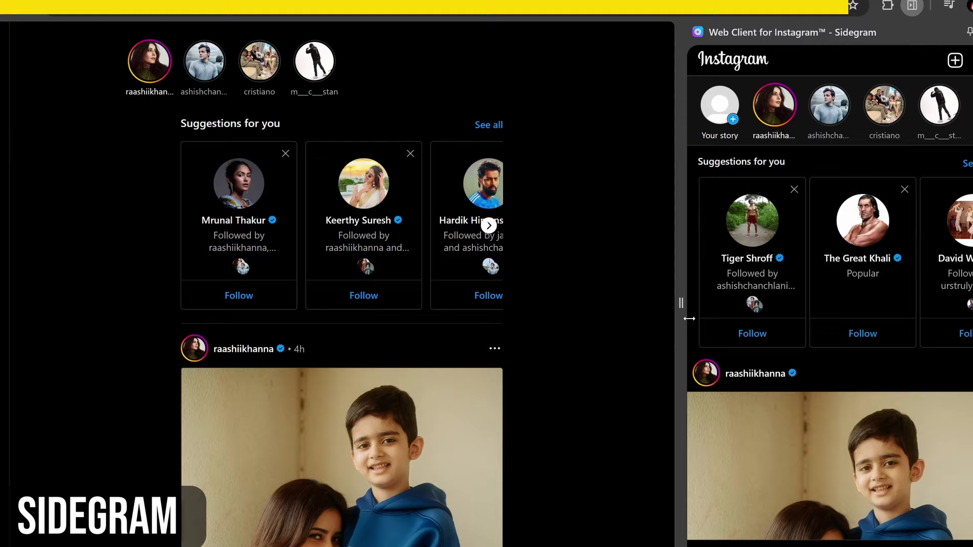
scroll(869, 169, "down", 8)
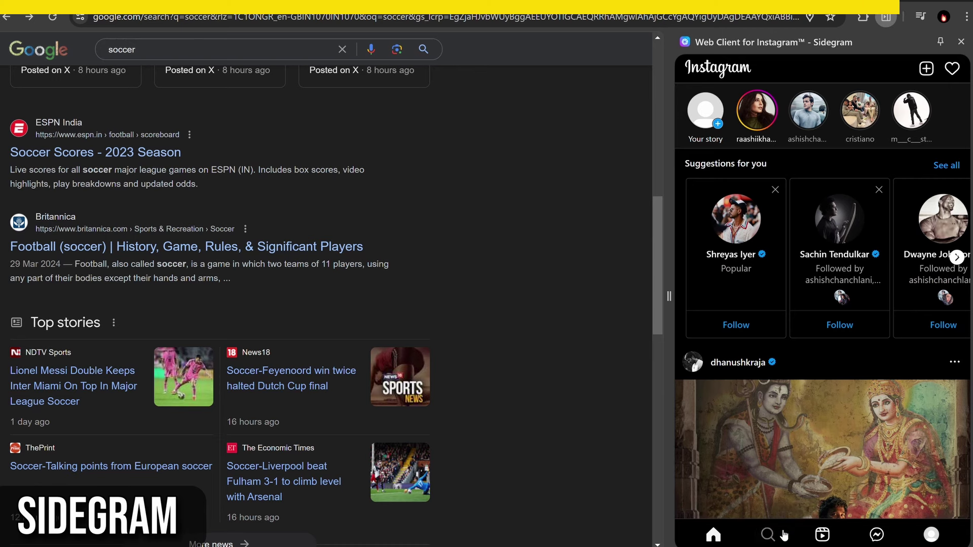
left_click(768, 534)
scroll(790, 461, "down", 8)
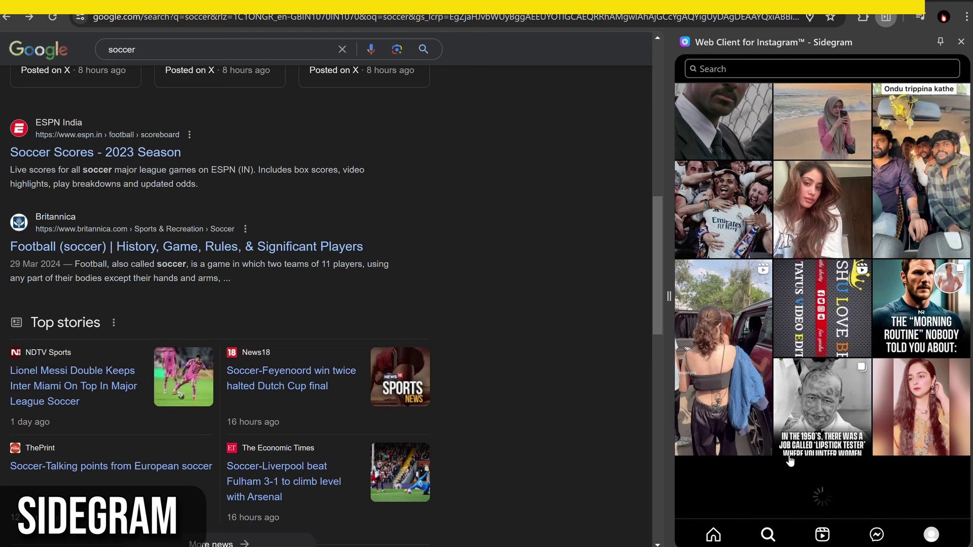
left_click(822, 537)
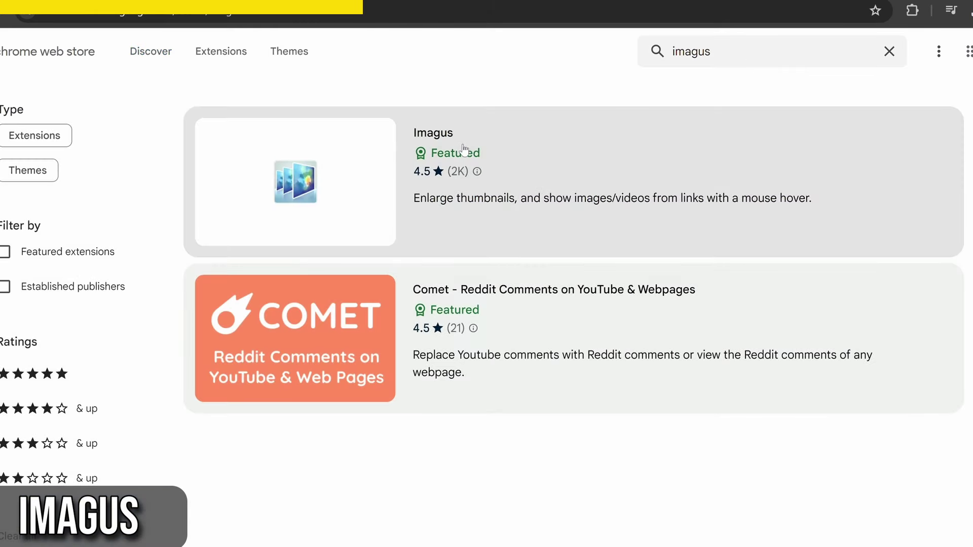
- Open the Imagus listing in the Chrome Web Store and add Imagus to Chrome
left_click(463, 149)
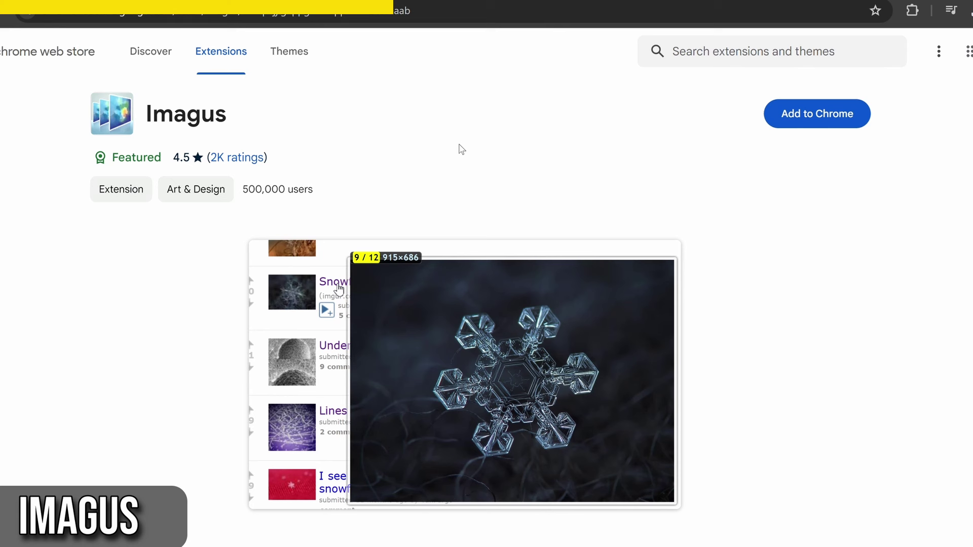
left_click(792, 113)
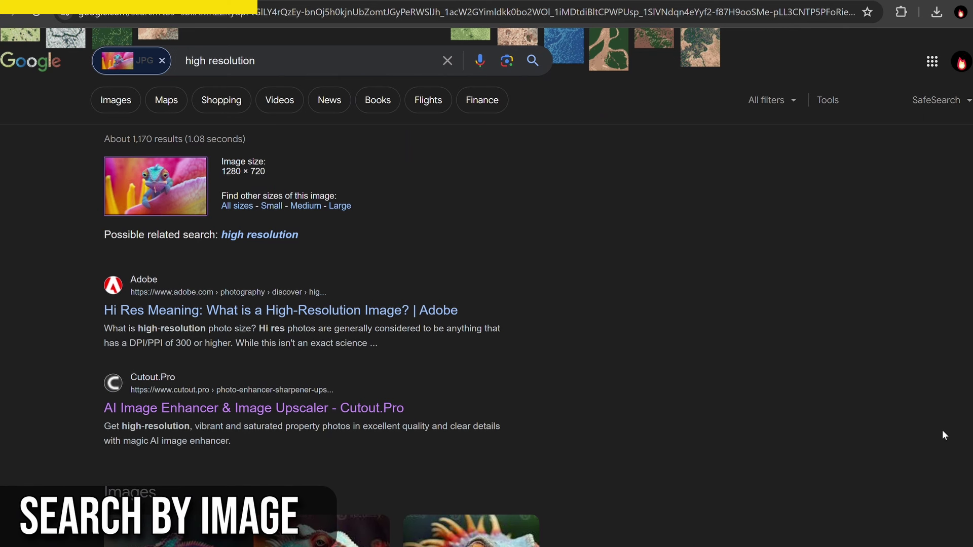
- Scroll through the Google results matching the chameleon picture
scroll(744, 370, "down", 8)
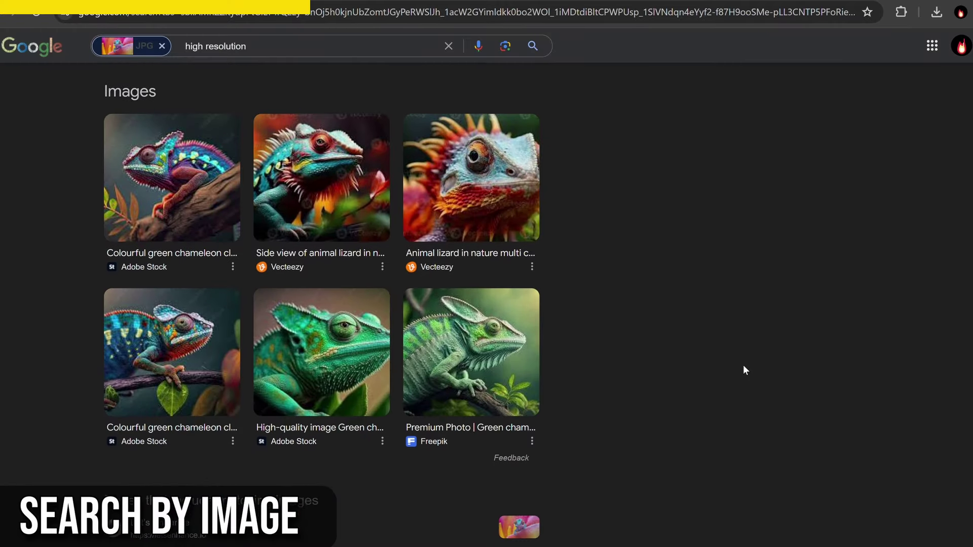
scroll(744, 371, "down", 3)
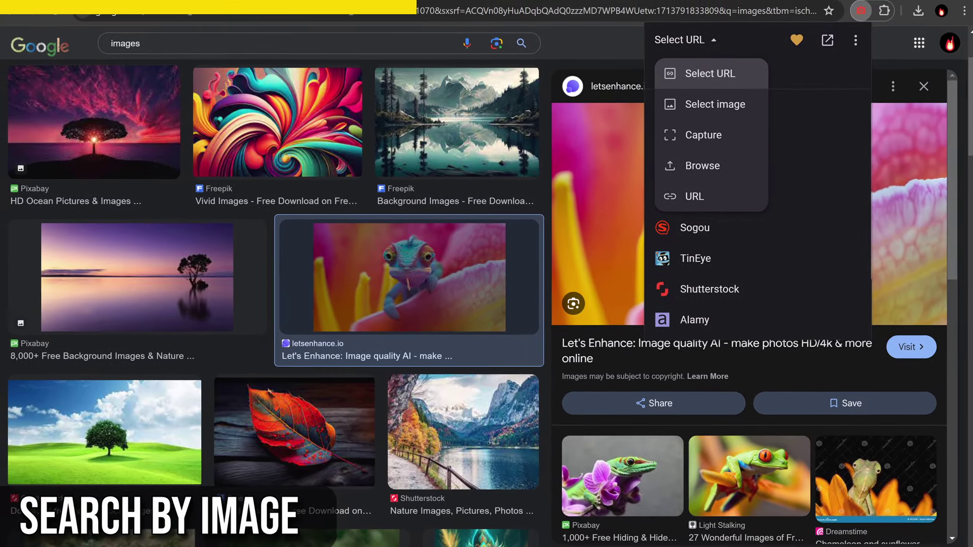
- Close the Search by Image menus and paste the blue car picture's URL into the Image URL field
key("Escape")
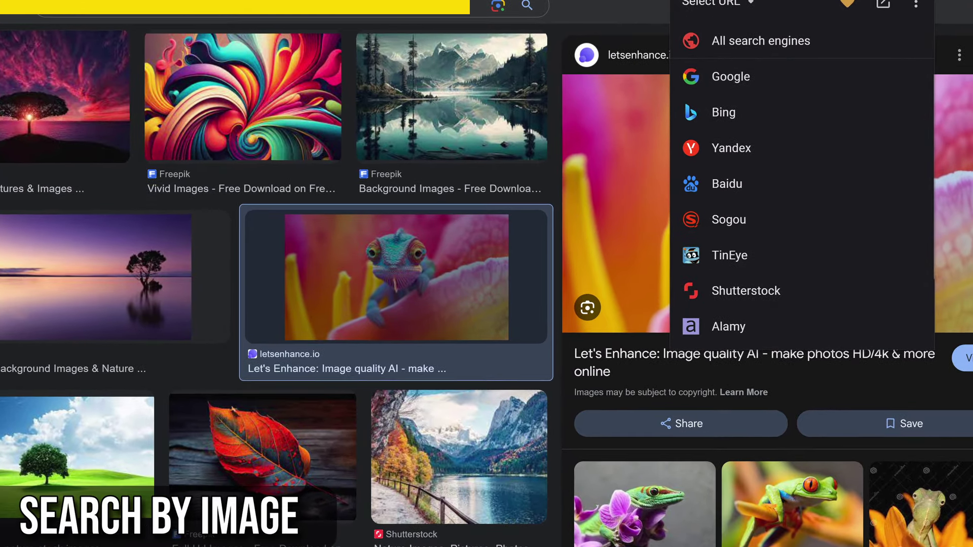
key("Escape")
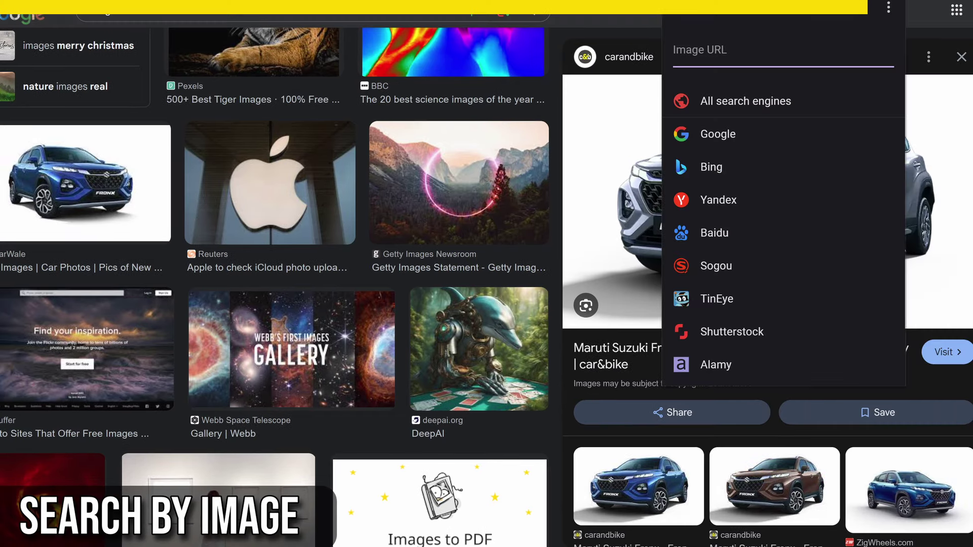
key("ctrl+v")
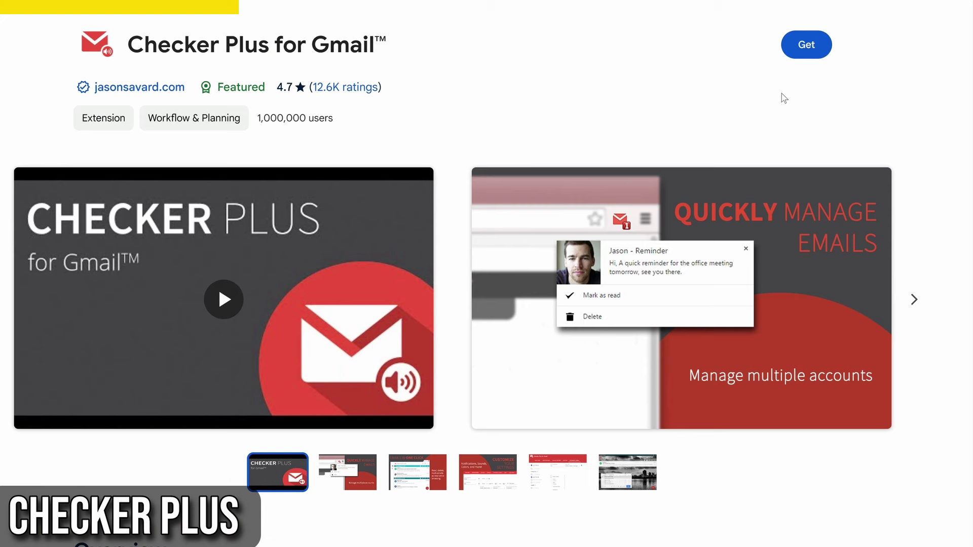
- Add Checker Plus for Gmail to Chrome from its store listing
left_click(819, 48)
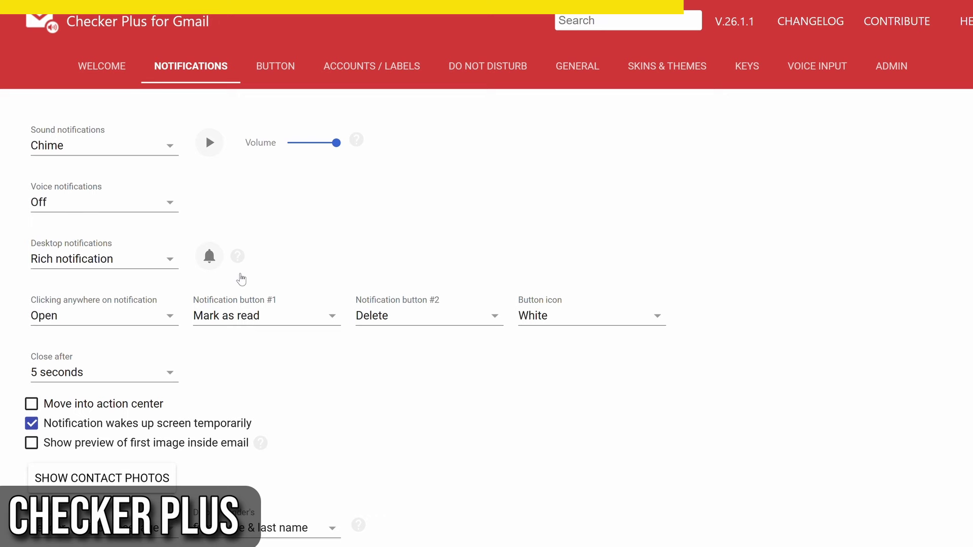
- View the Checker Plus Button, Accounts/Labels, Do Not Disturb, General, Skins & Themes, Keys, Voice Input and Admin settings
scroll(547, 378, "down", 3)
scroll(547, 378, "up", 3)
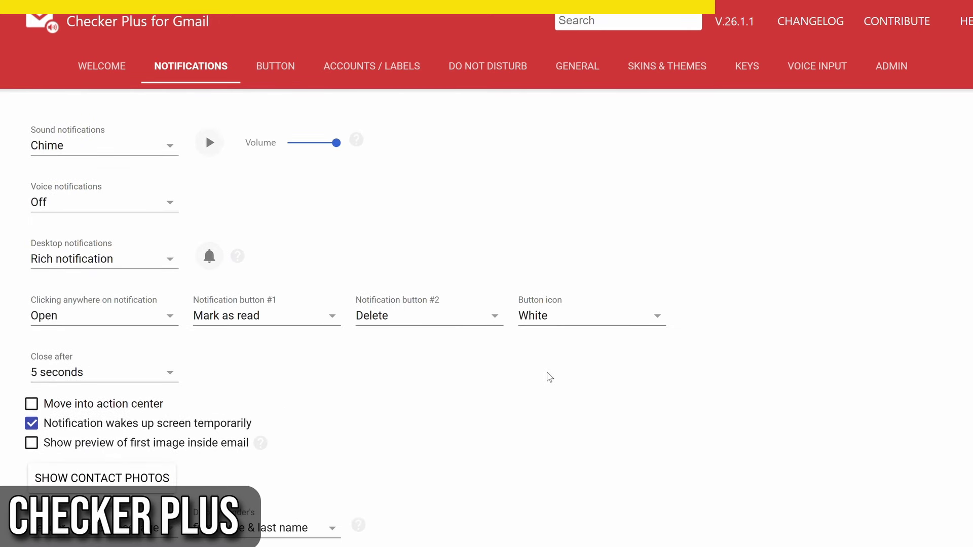
left_click(278, 72)
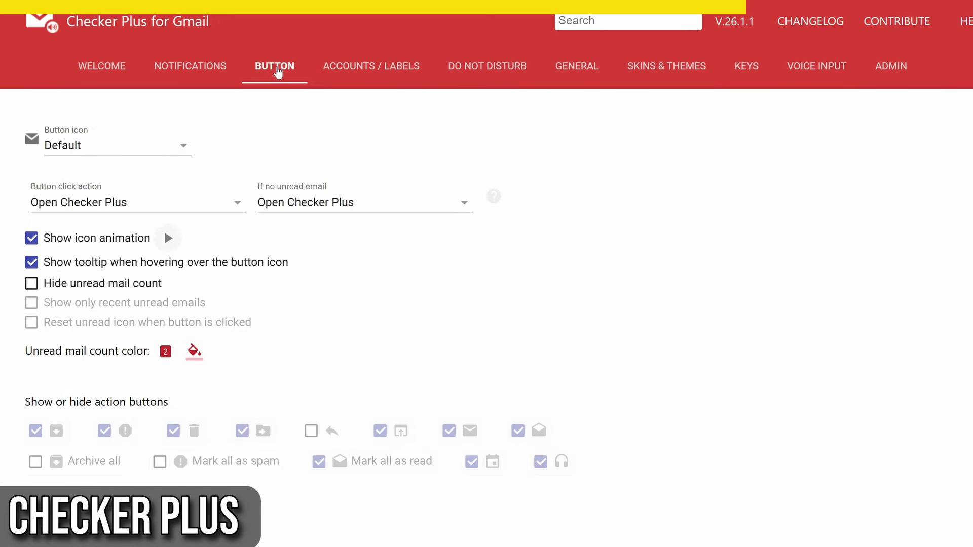
left_click(397, 85)
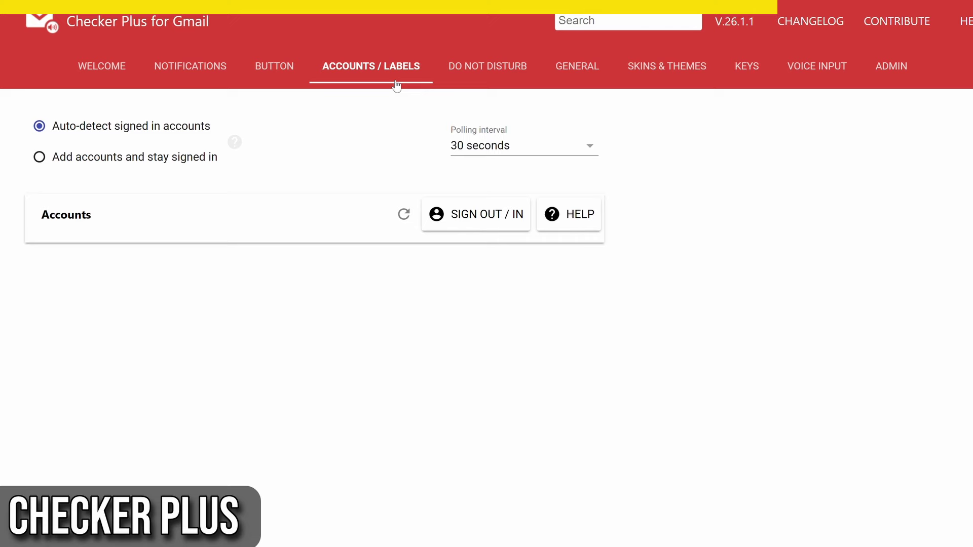
left_click(498, 81)
left_click(592, 81)
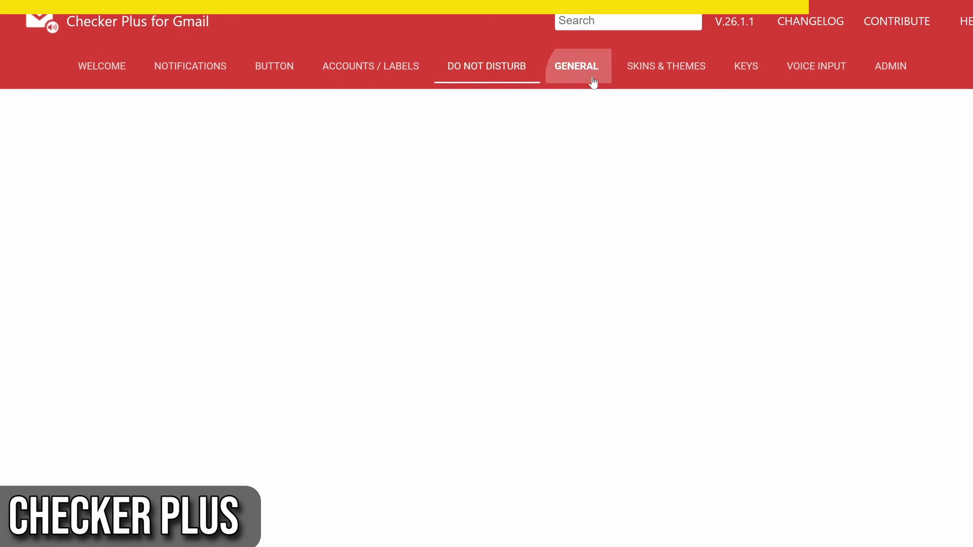
left_click(654, 81)
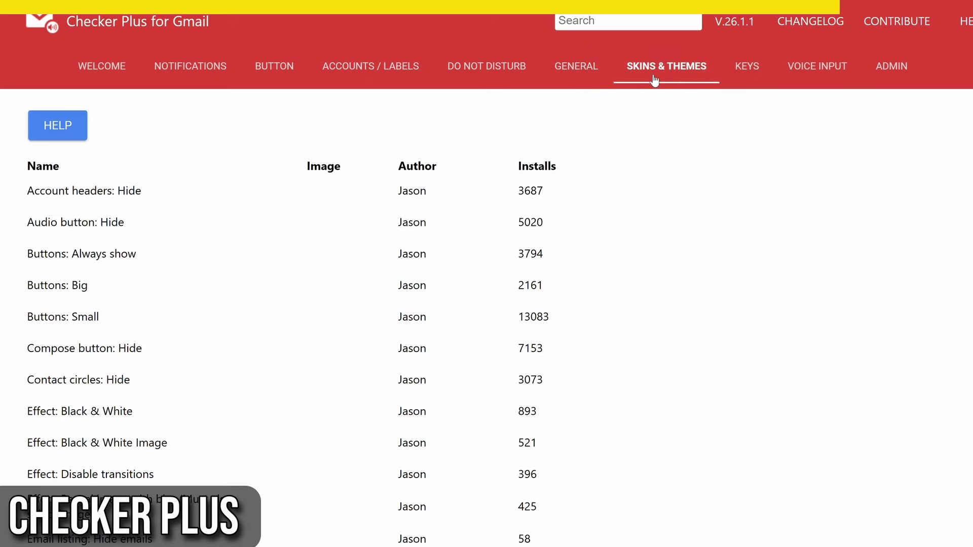
left_click(779, 68)
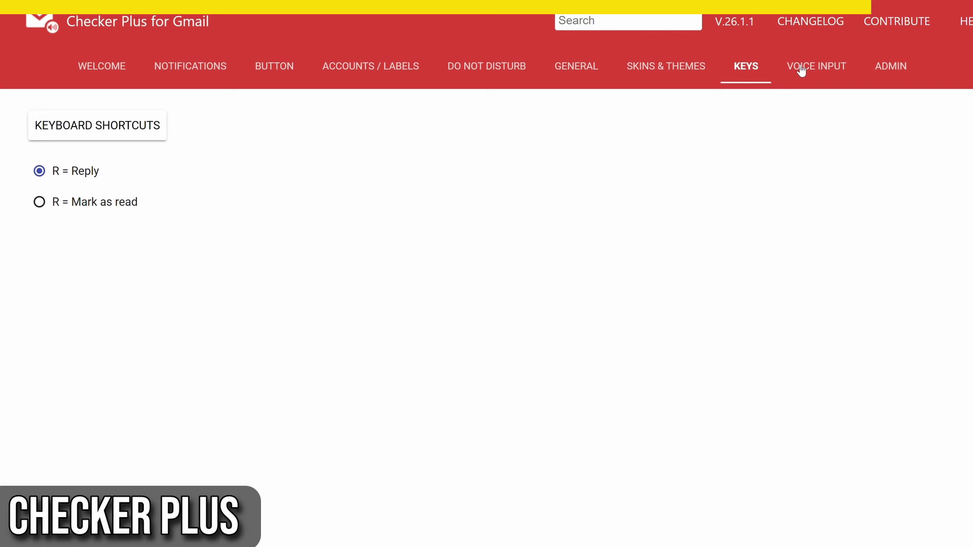
left_click(802, 70)
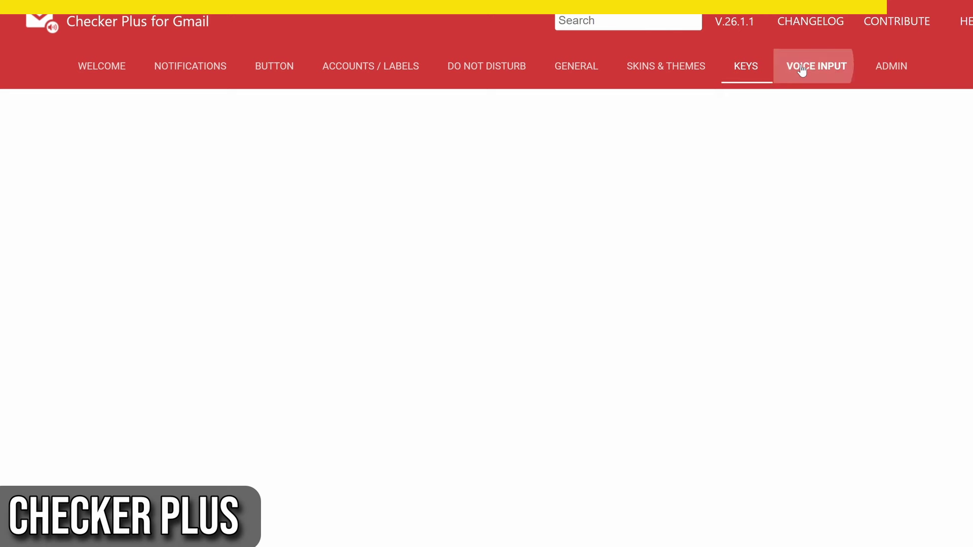
left_click(876, 68)
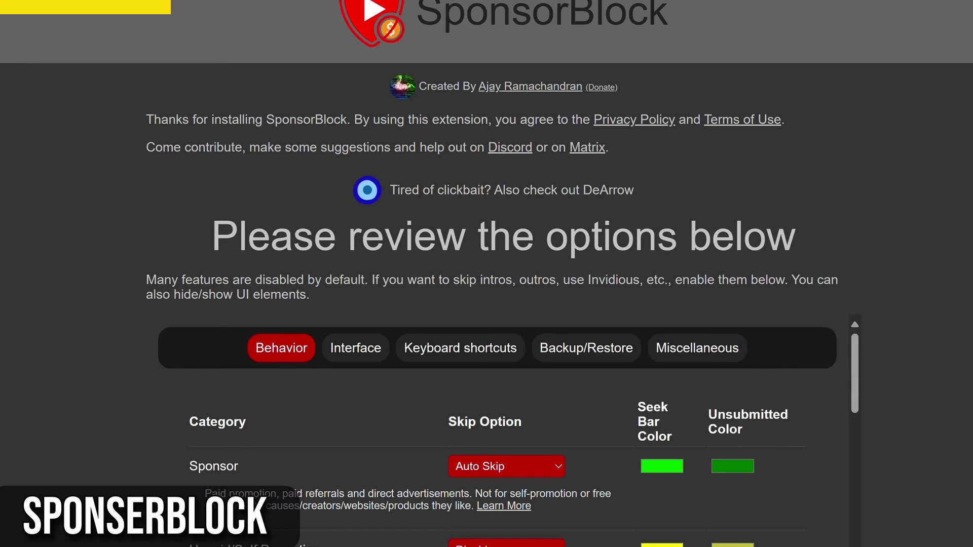
- Scroll SponsorBlock's Behavior options from the category table down to the yt-neuter filterlist setting
scroll(487, 274, "down", 4)
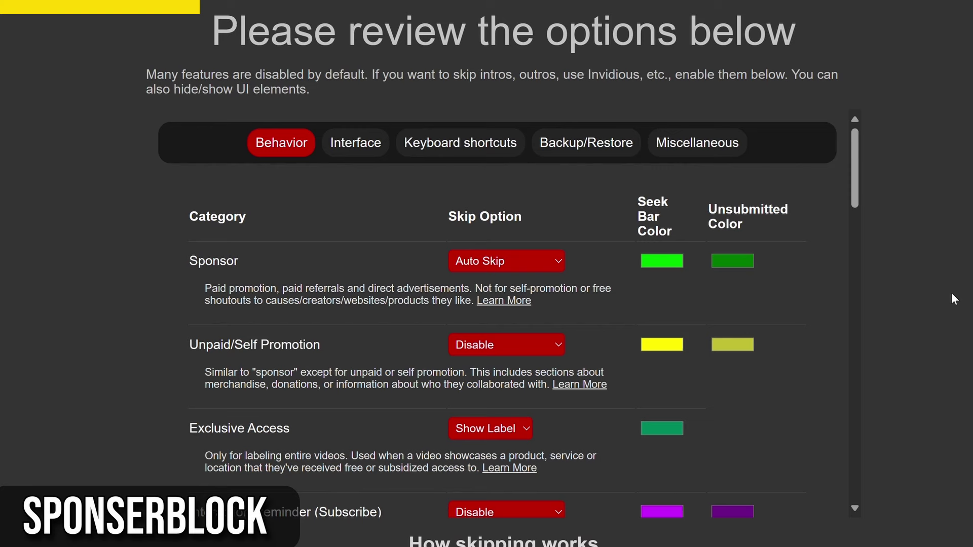
scroll(816, 327, "down", 8)
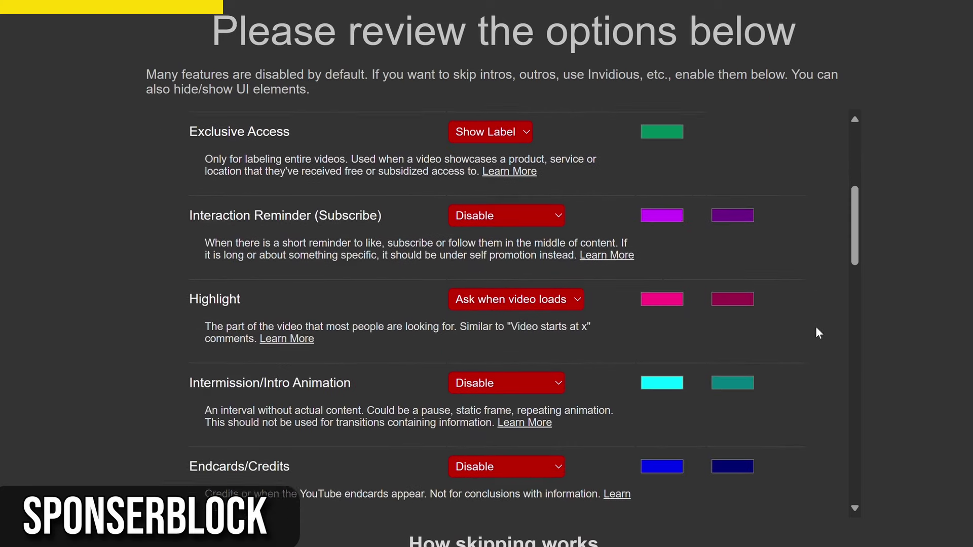
scroll(816, 328, "down", 10)
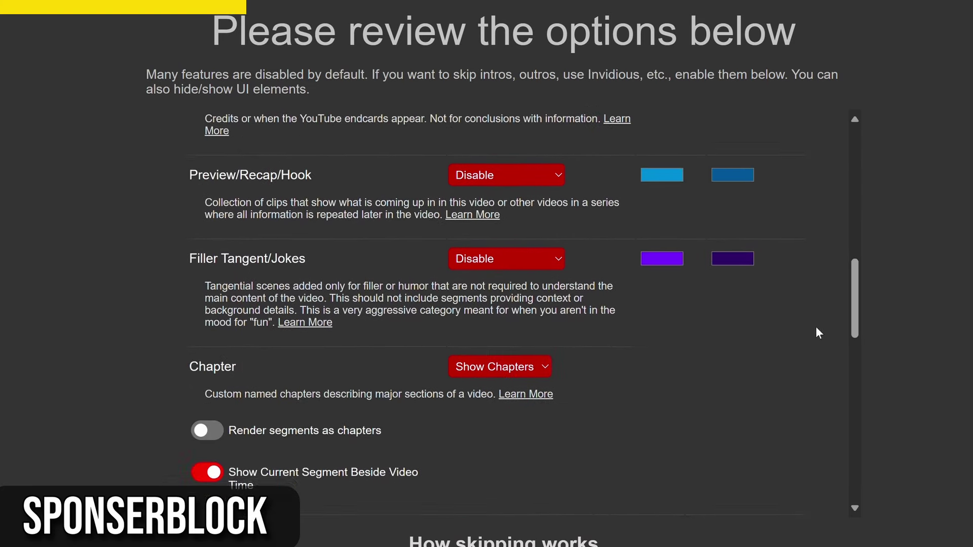
scroll(816, 327, "down", 11)
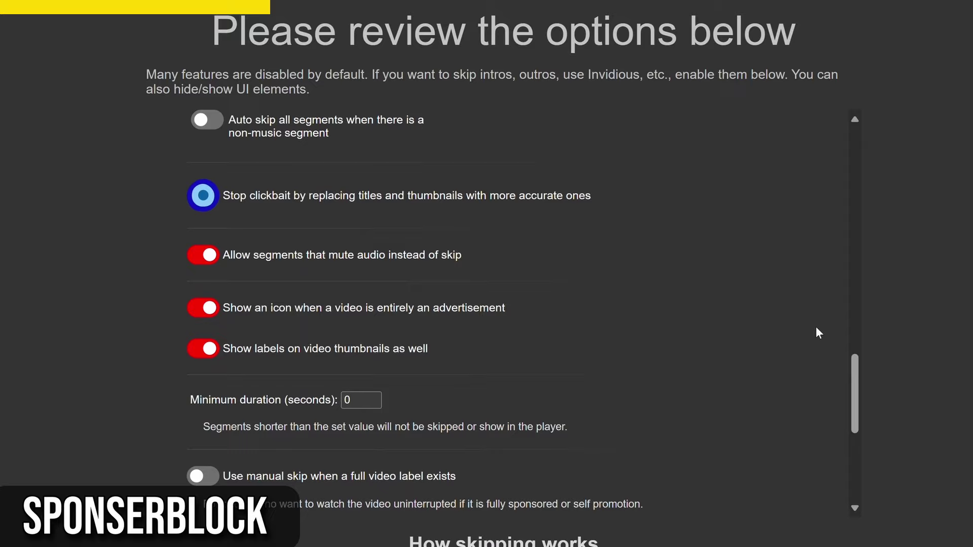
scroll(816, 333, "down", 1)
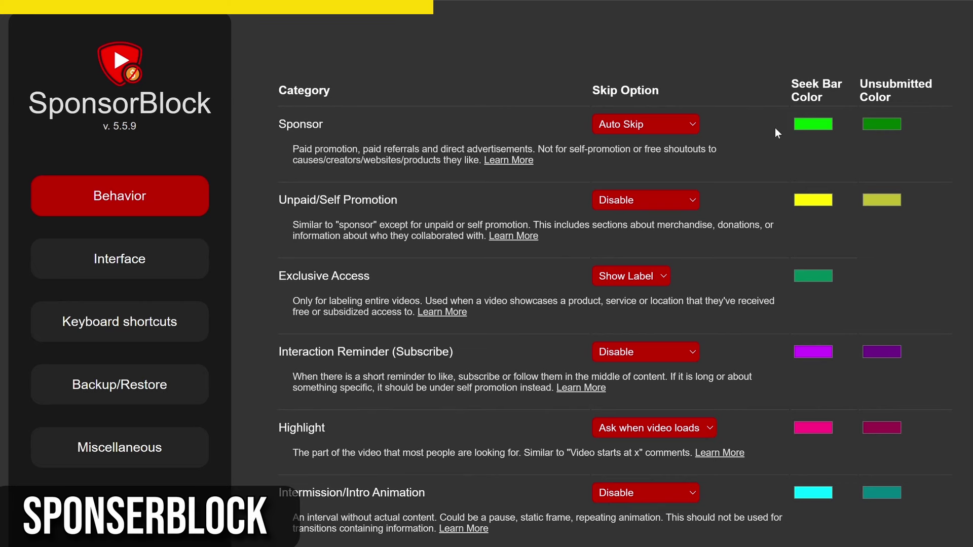
- Scroll the SponsorBlock Behavior page, then view the Interface and Keyboard shortcuts settings
scroll(765, 131, "down", 10)
scroll(766, 132, "down", 6)
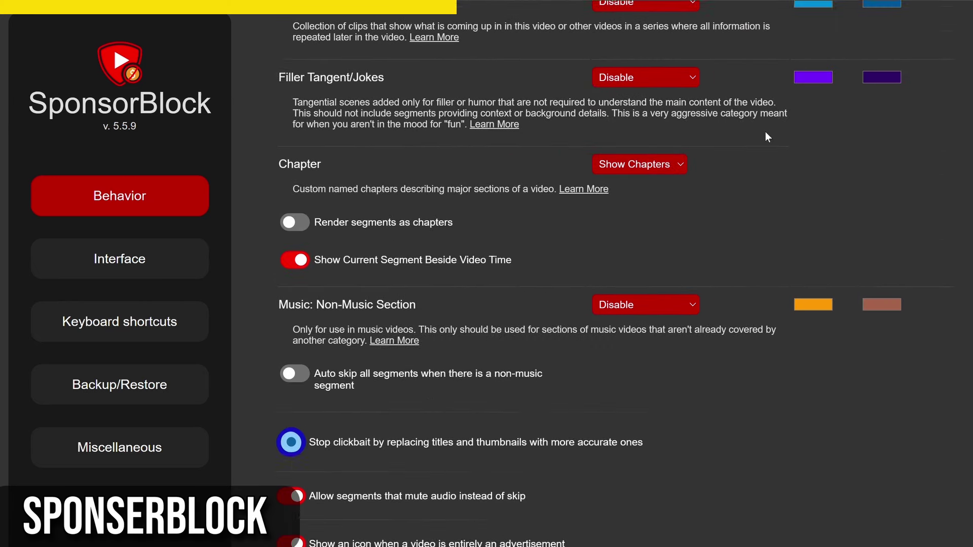
scroll(765, 133, "down", 3)
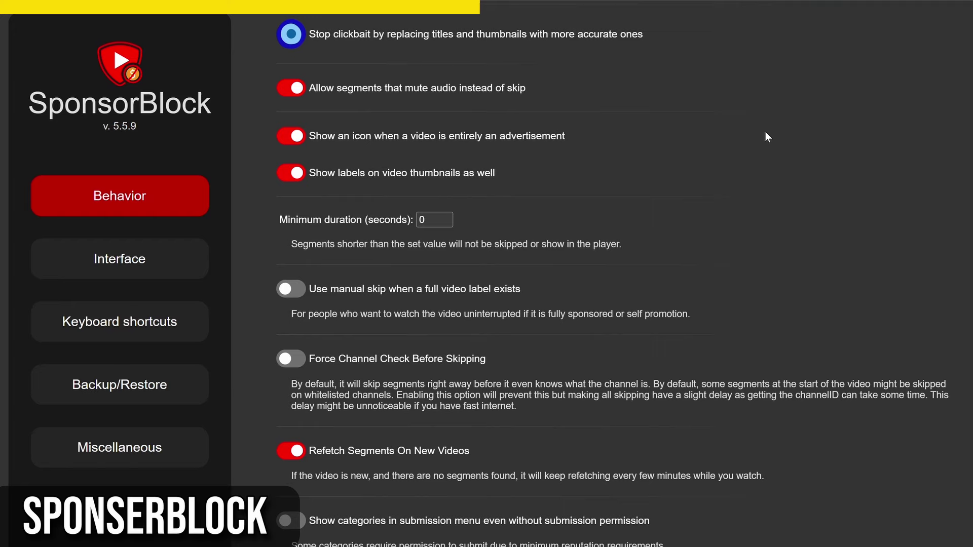
scroll(766, 133, "up", 18)
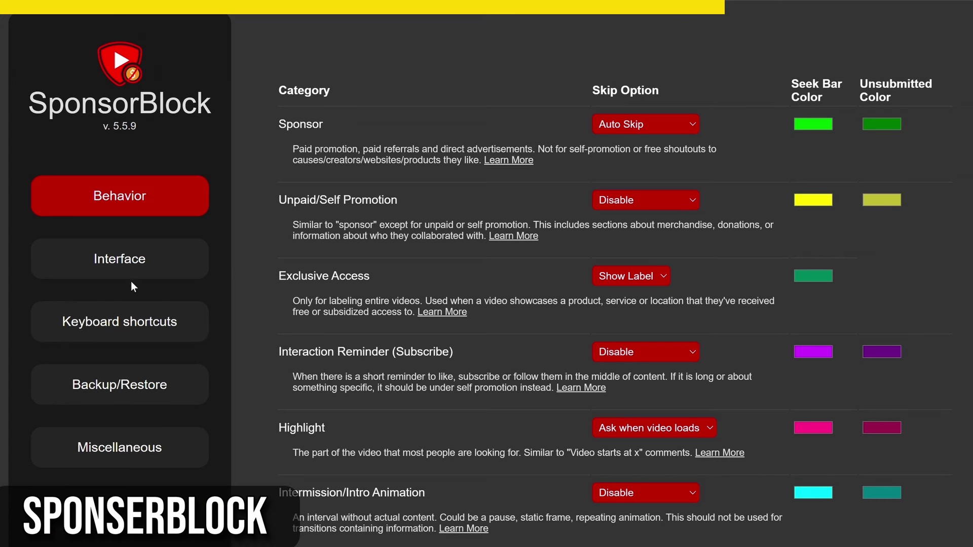
left_click(150, 273)
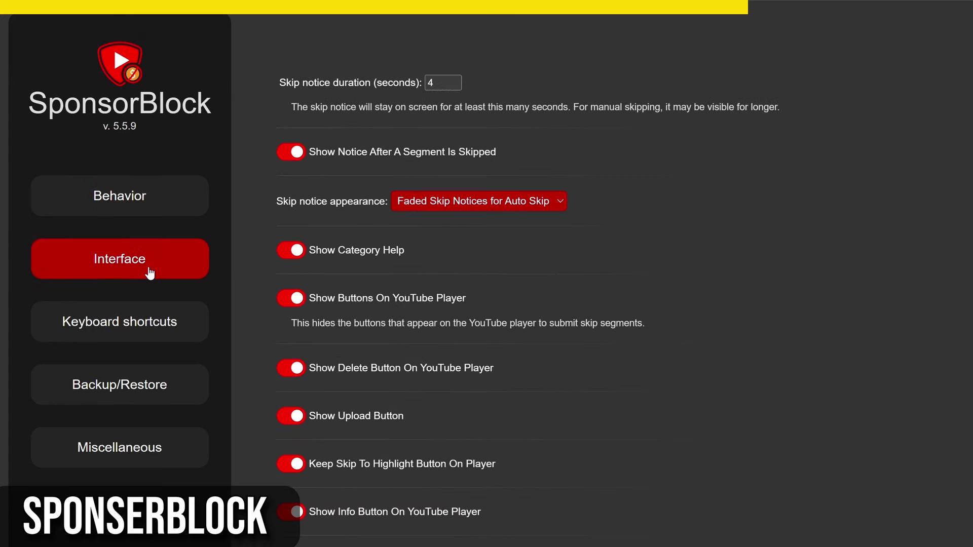
left_click(147, 328)
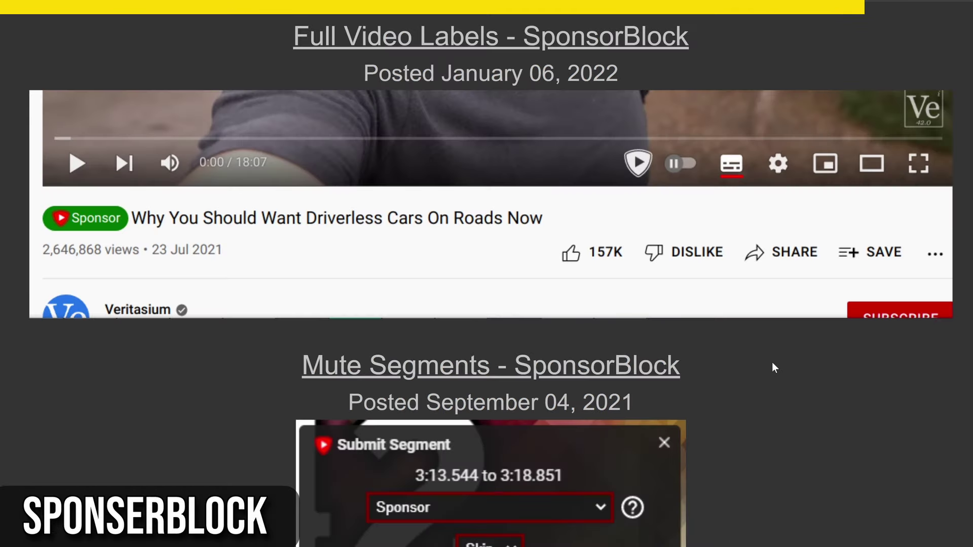
- Scroll the SponsorBlock blog down to the August 2019 Preview Bar, Stats post
scroll(772, 362, "down", 12)
scroll(491, 274, "down", 15)
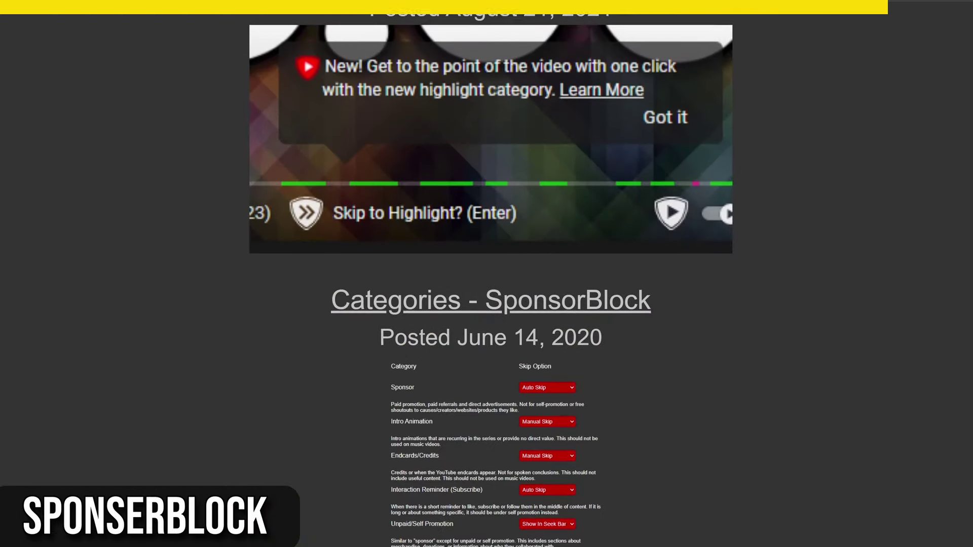
scroll(294, 339, "down", 5)
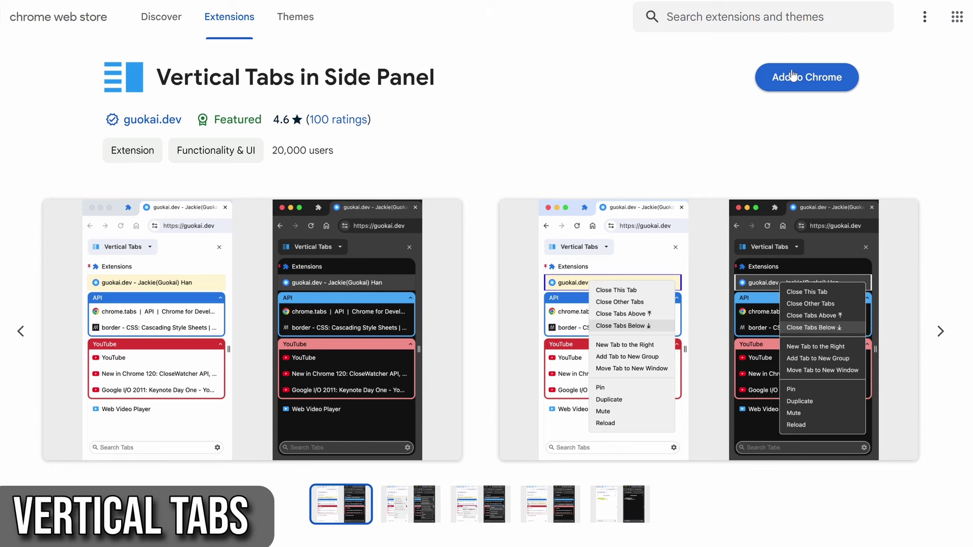
- Add Vertical Tabs in Side Panel to Chrome from its store page
left_click(793, 76)
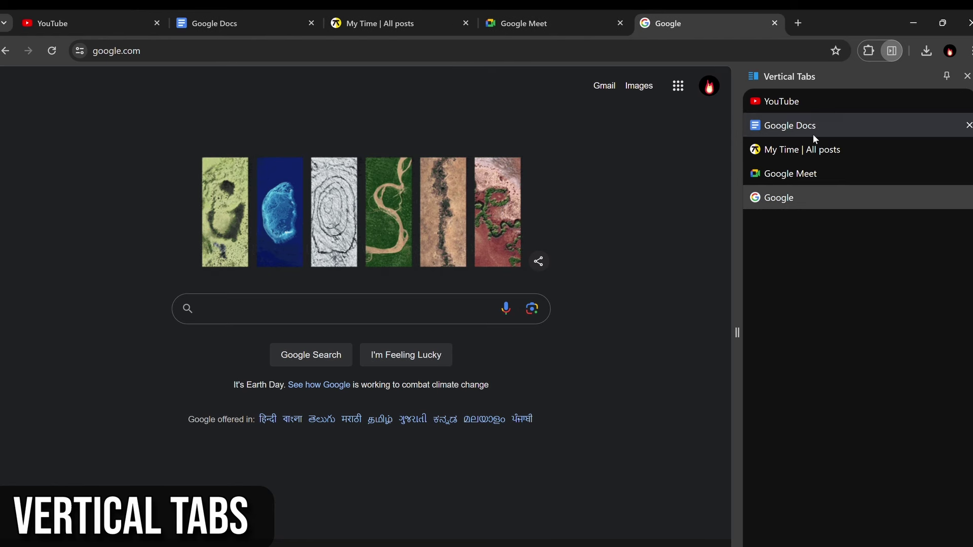
- Put the Google Docs tab into a new tab group from the Vertical Tabs side panel
right_click(794, 125)
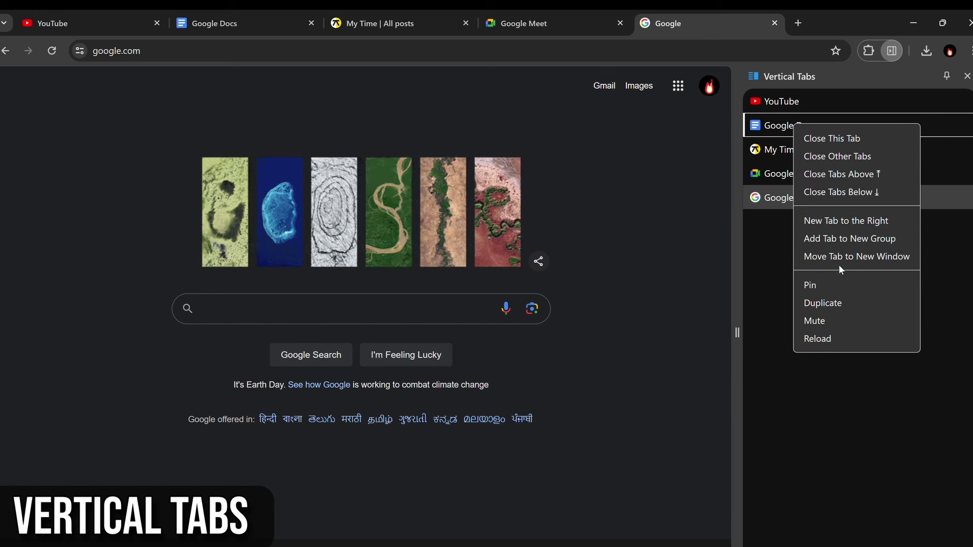
left_click(860, 238)
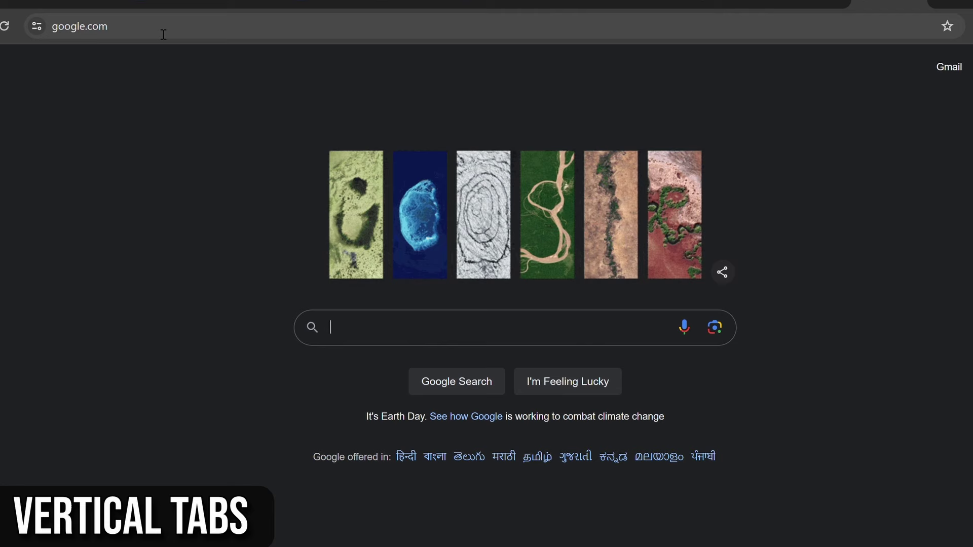
- On chrome://extensions/shortcuts, assign Alt+V as the Vertical Tabs in Side Panel activation shortcut
left_click(163, 27)
type("chrome")
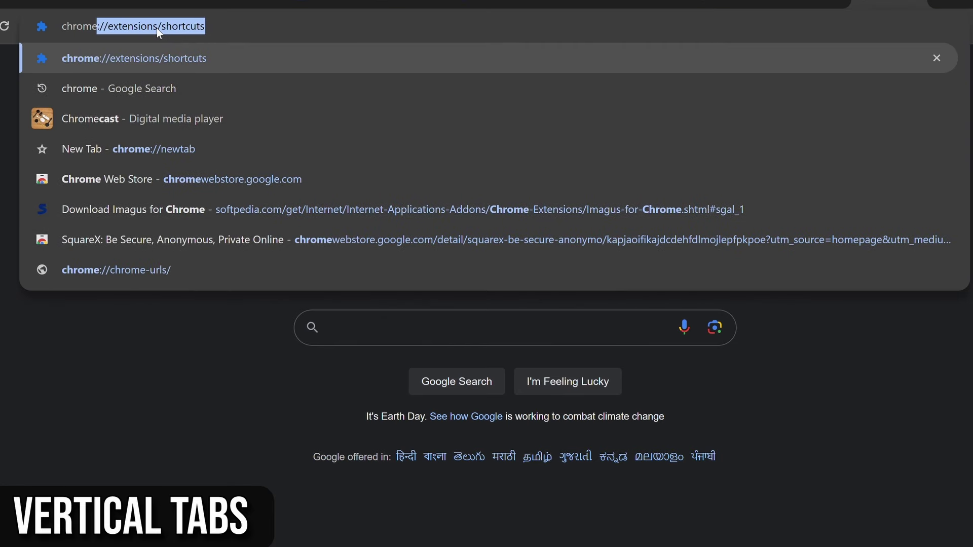
type("://")
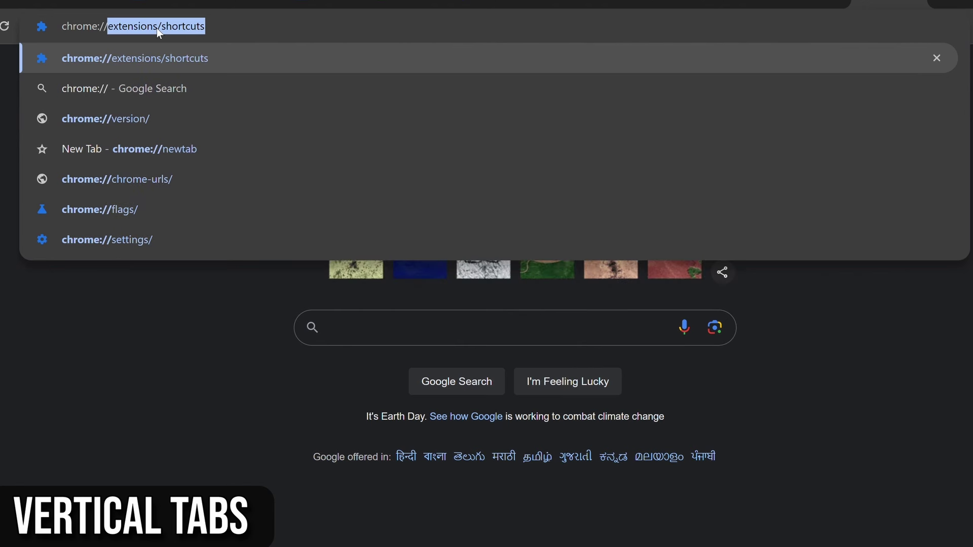
type("extensions")
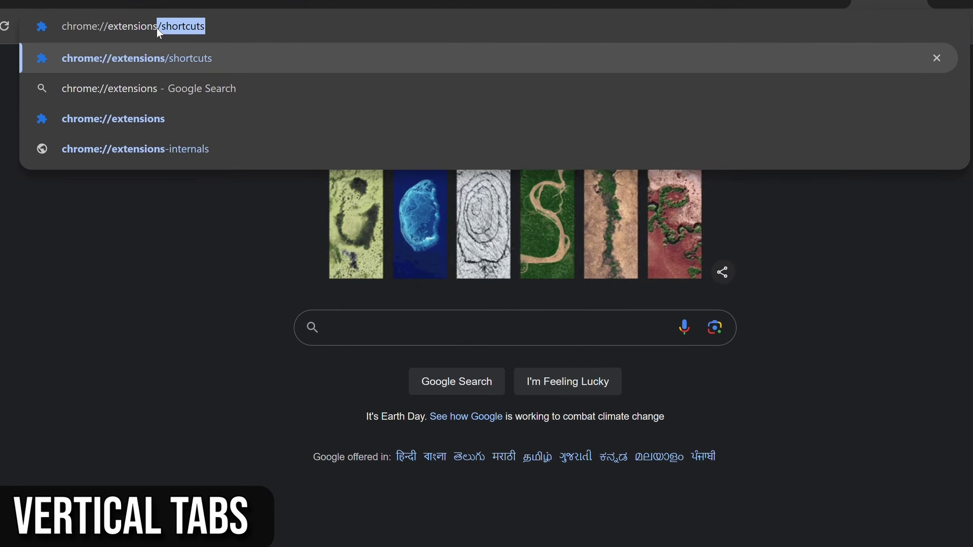
type("/shortcuts")
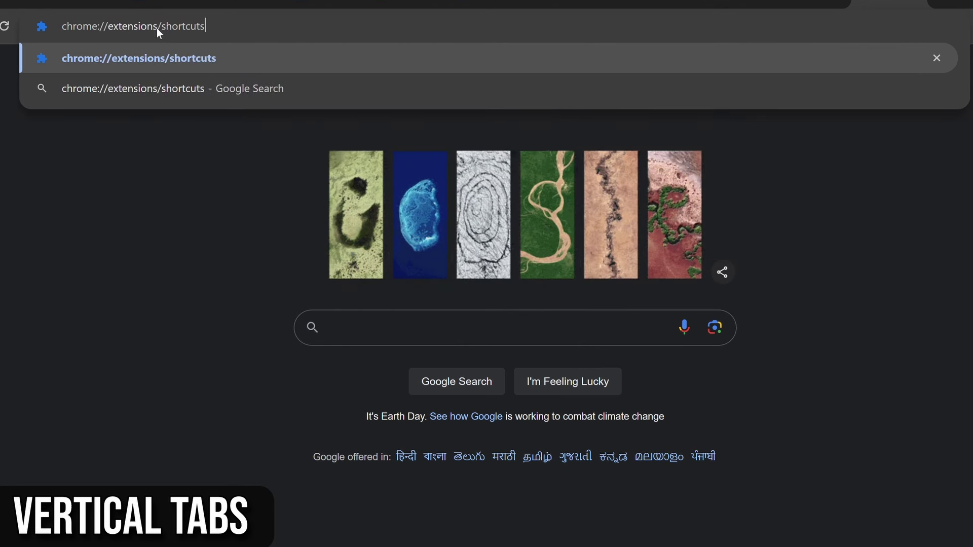
key("Return")
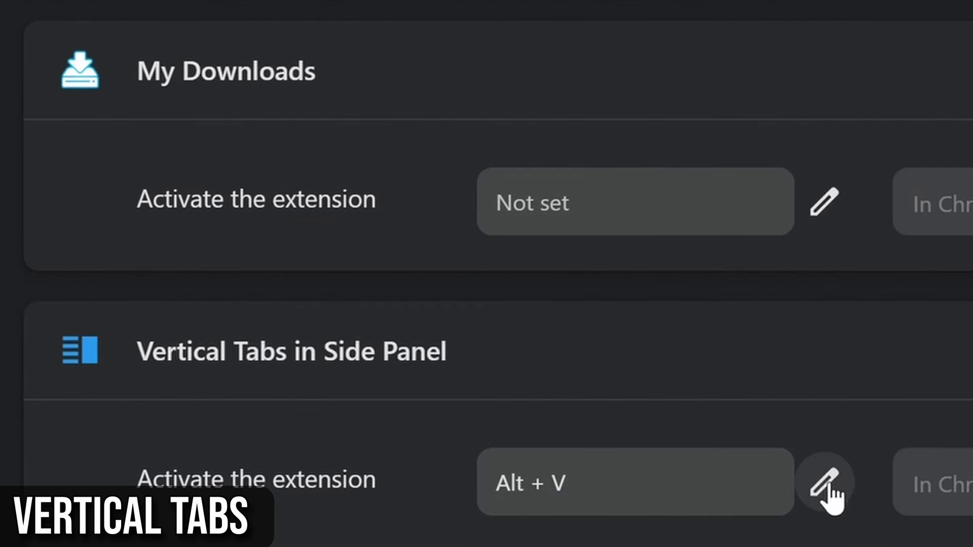
left_click(856, 489)
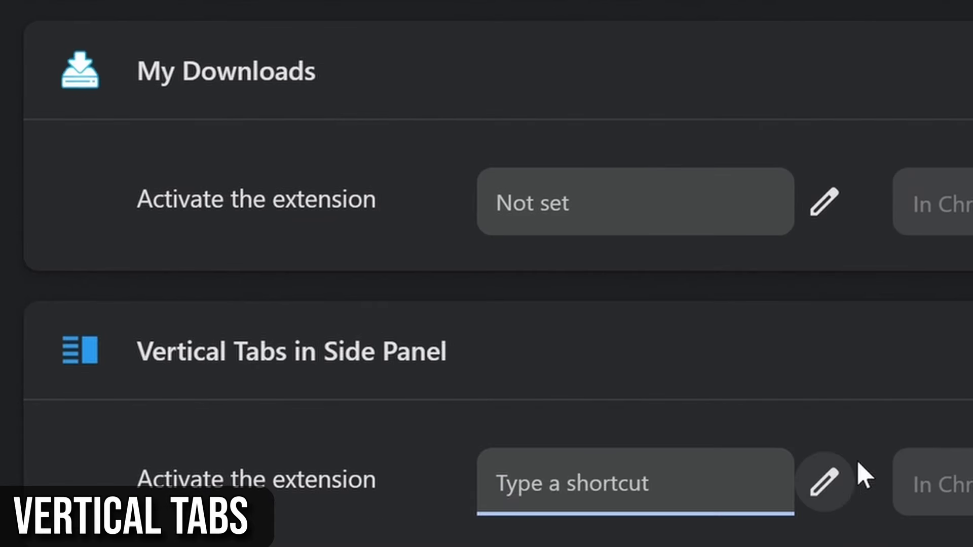
key("alt+v")
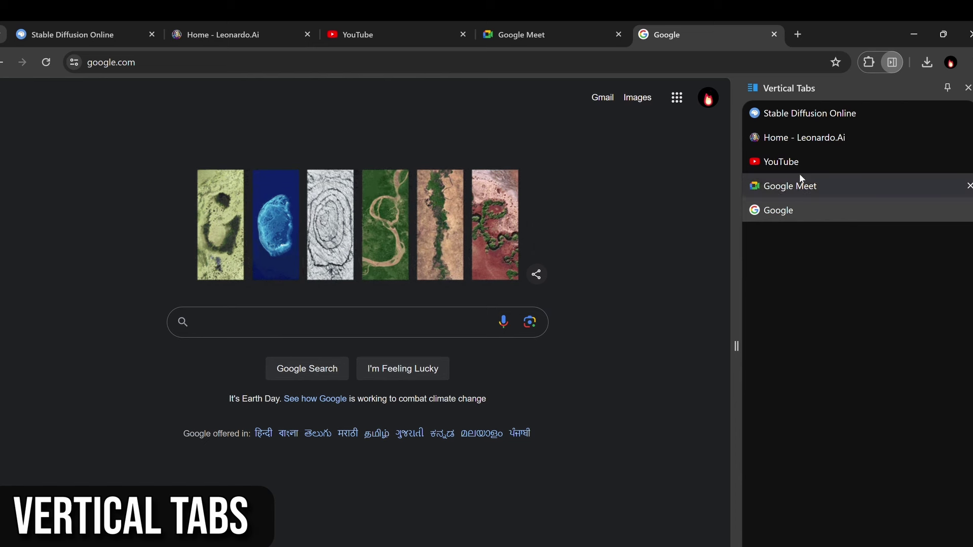
- Switch through the Stable Diffusion Online, YouTube, Google Meet and Google tabs in the Vertical Tabs panel
left_click(814, 112)
left_click(804, 159)
left_click(798, 188)
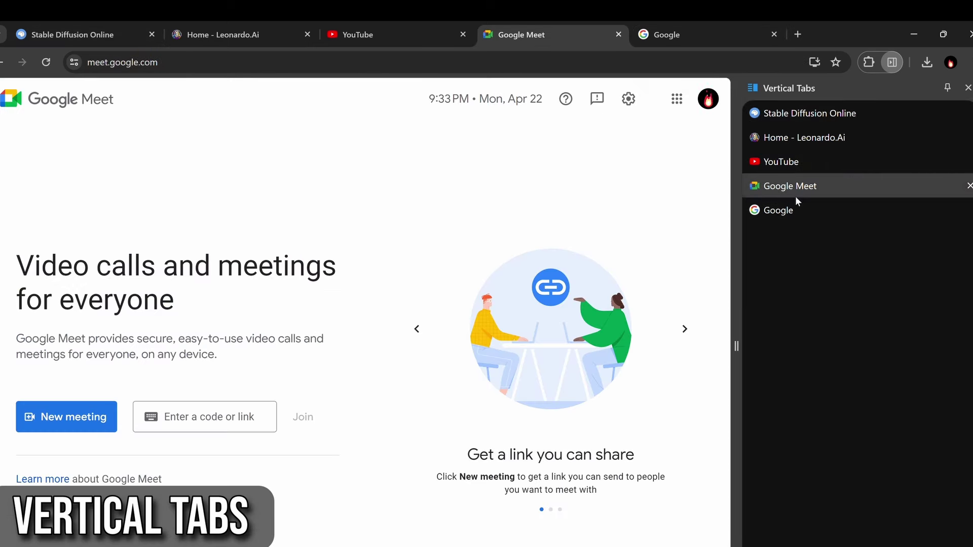
left_click(795, 208)
- Close the Google and YouTube tabs, then reload the Google Meet tab
key("ctrl+w")
middle_click(799, 159)
right_click(799, 160)
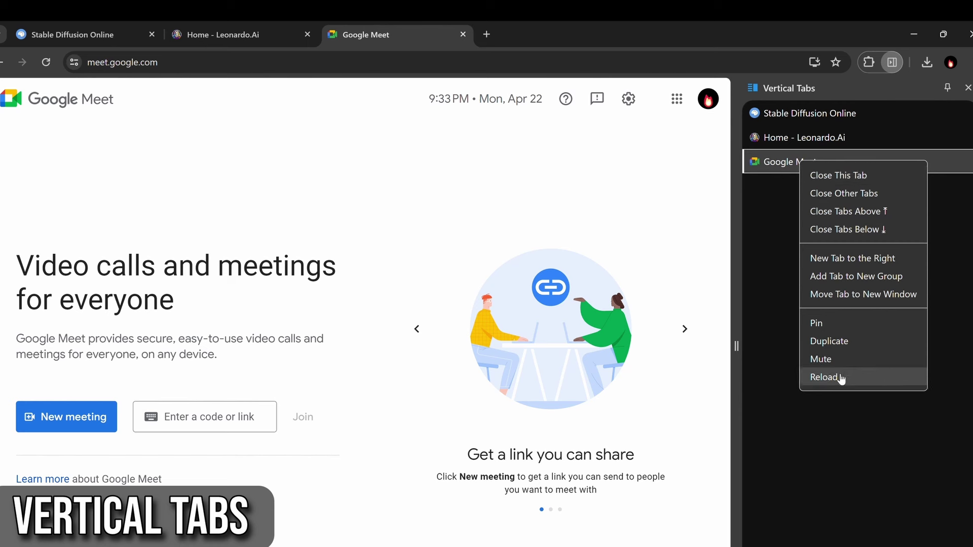
left_click(834, 399)
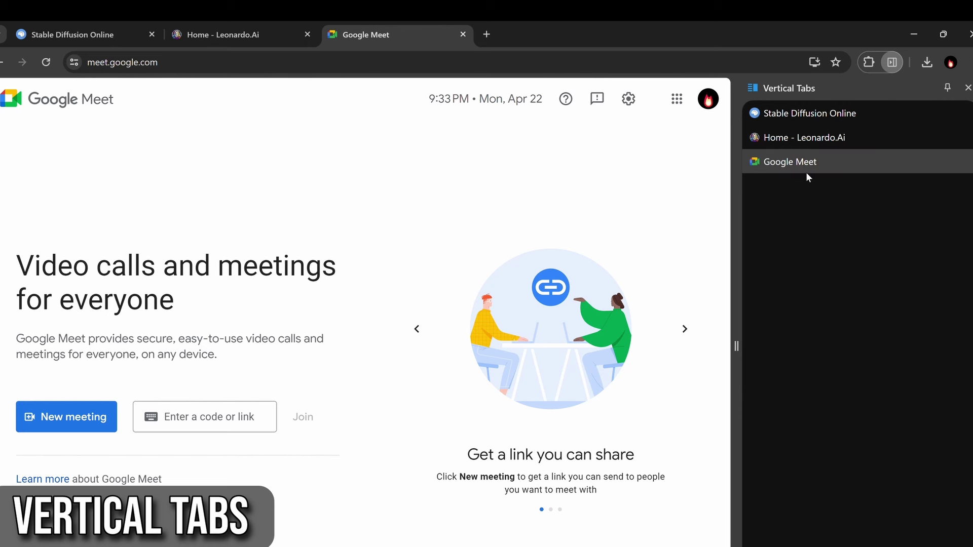